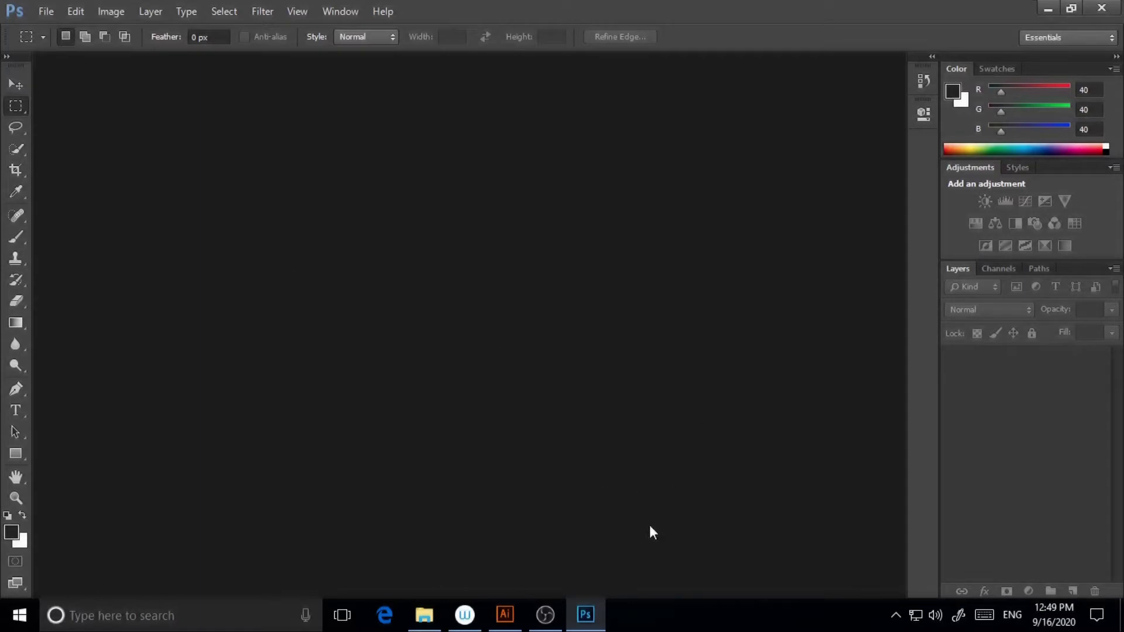
Start a new document using the Custom preset, with width measured in pixels.
click(44, 16)
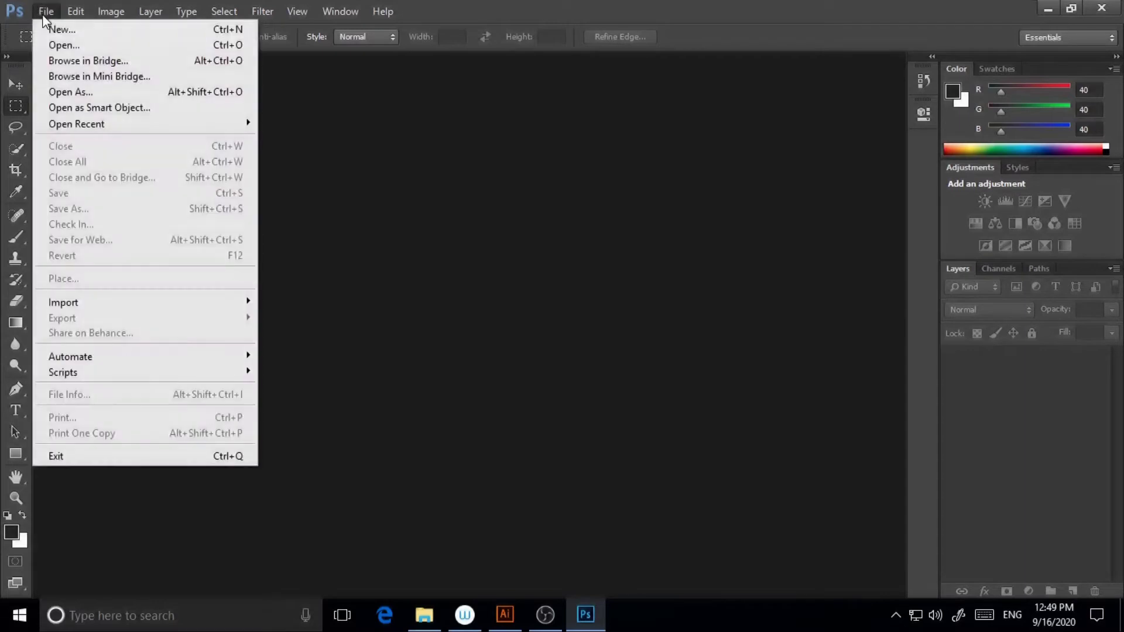
click(48, 24)
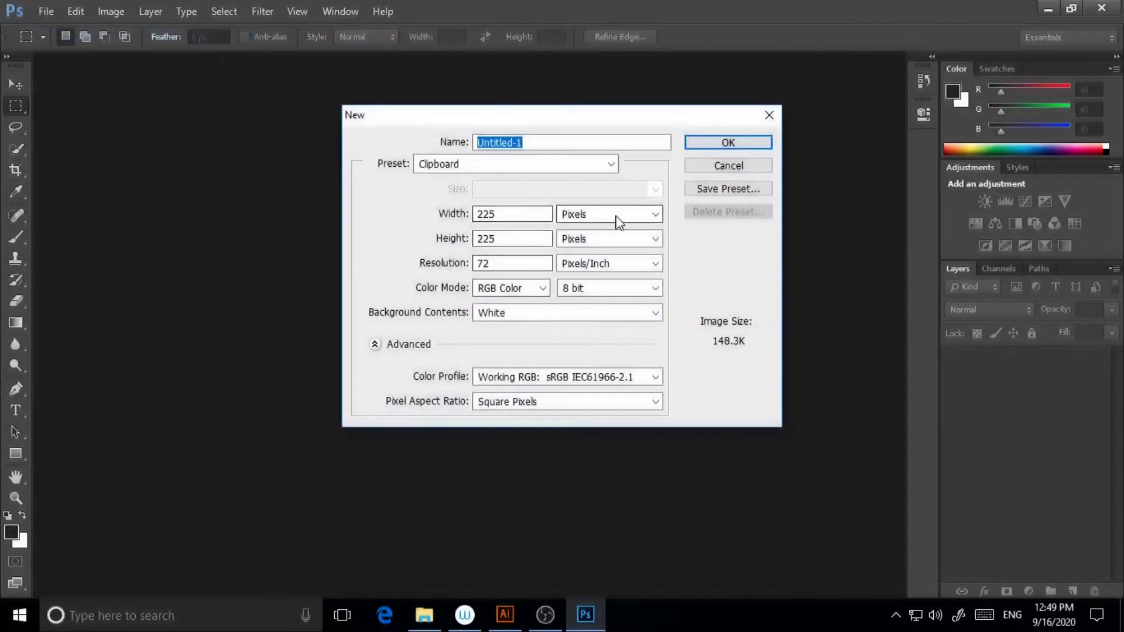
click(616, 218)
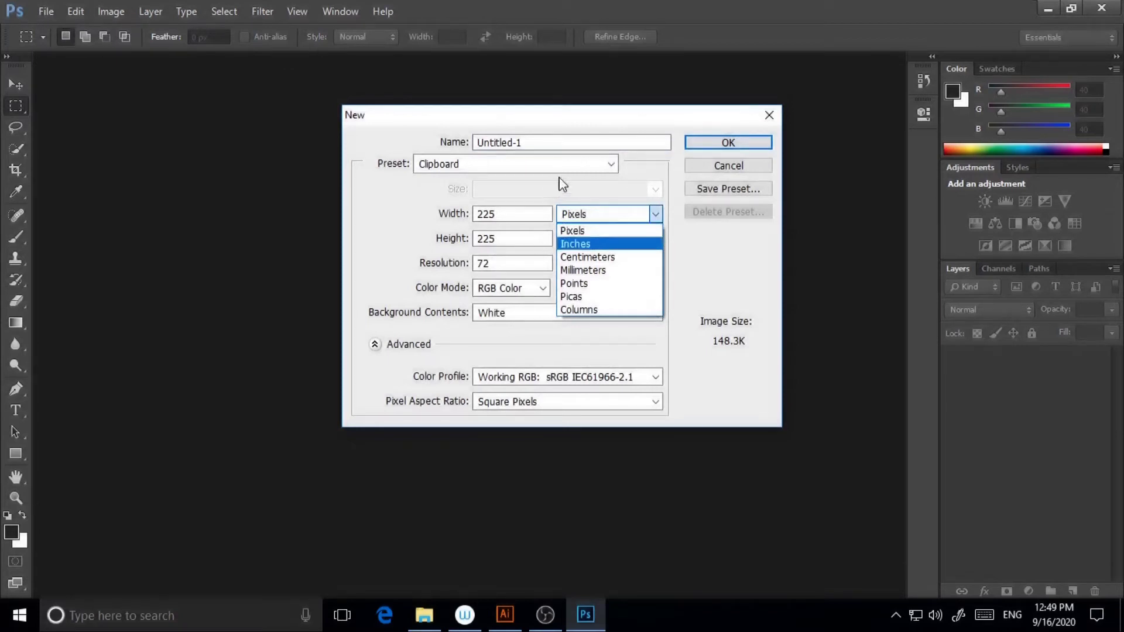
click(508, 216)
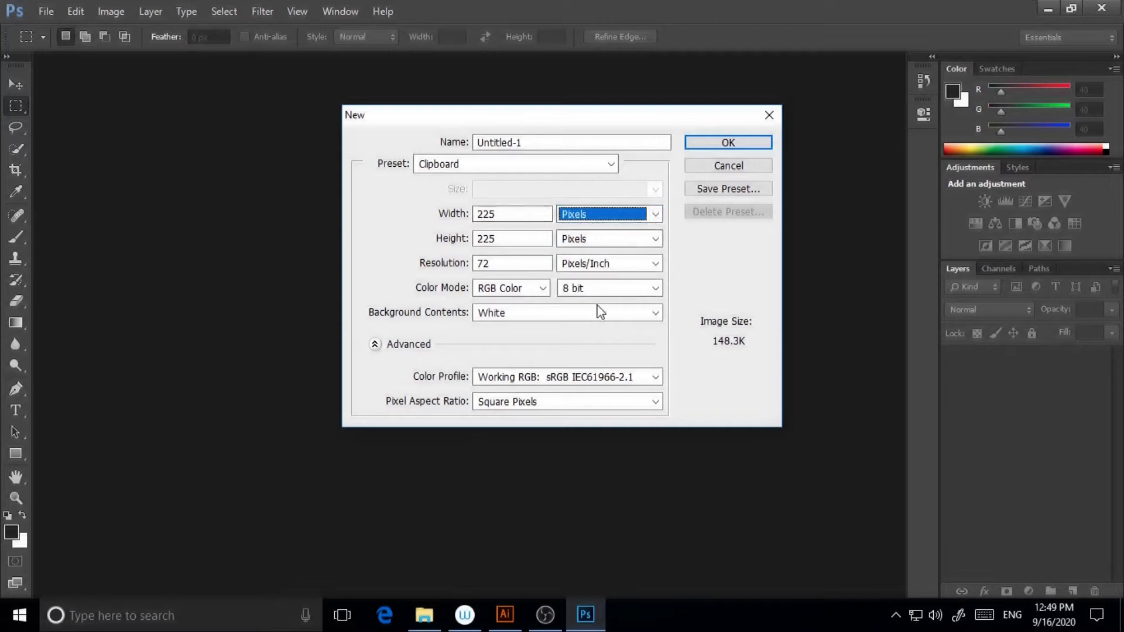
click(551, 170)
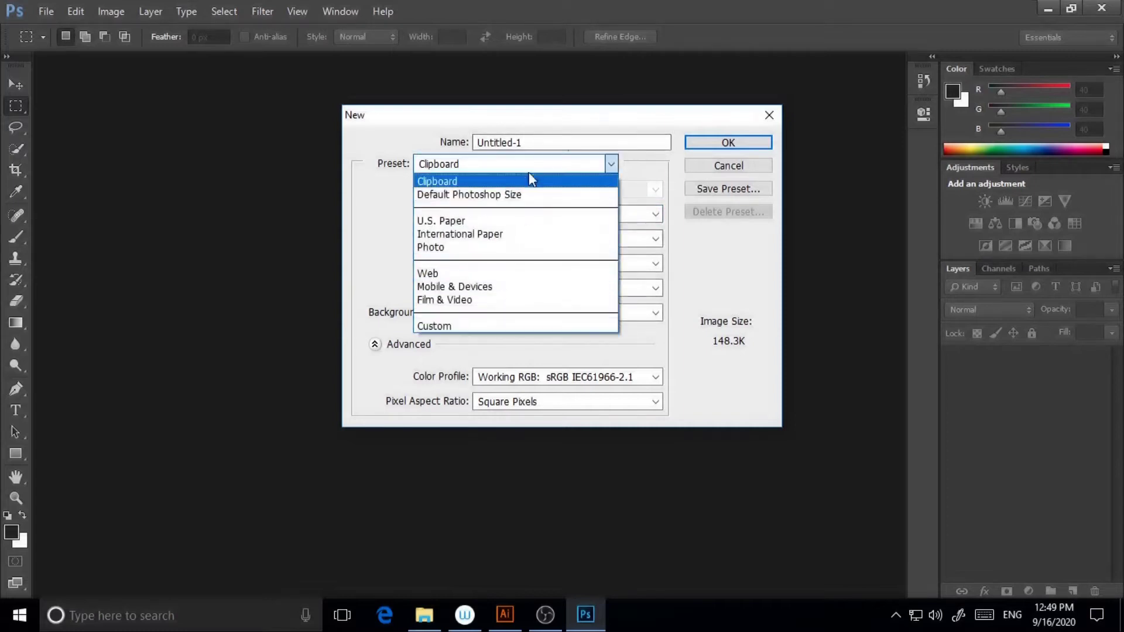
click(454, 328)
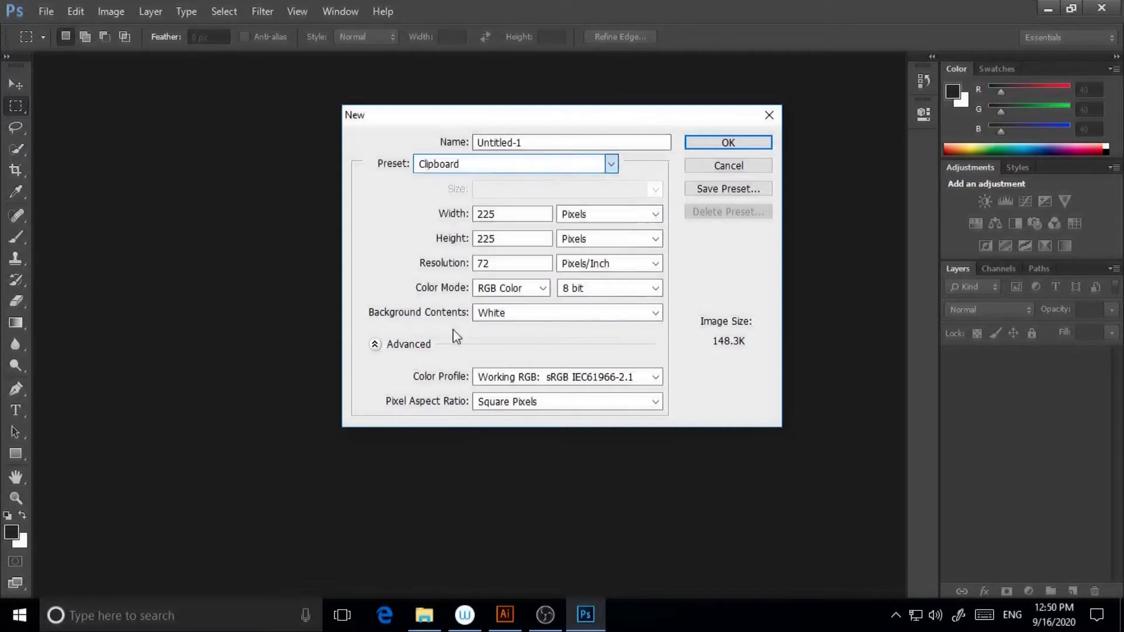
Set the size to 3000 × 1700 px at 300 pixels/inch and create the document.
double_click(526, 218)
text(30)
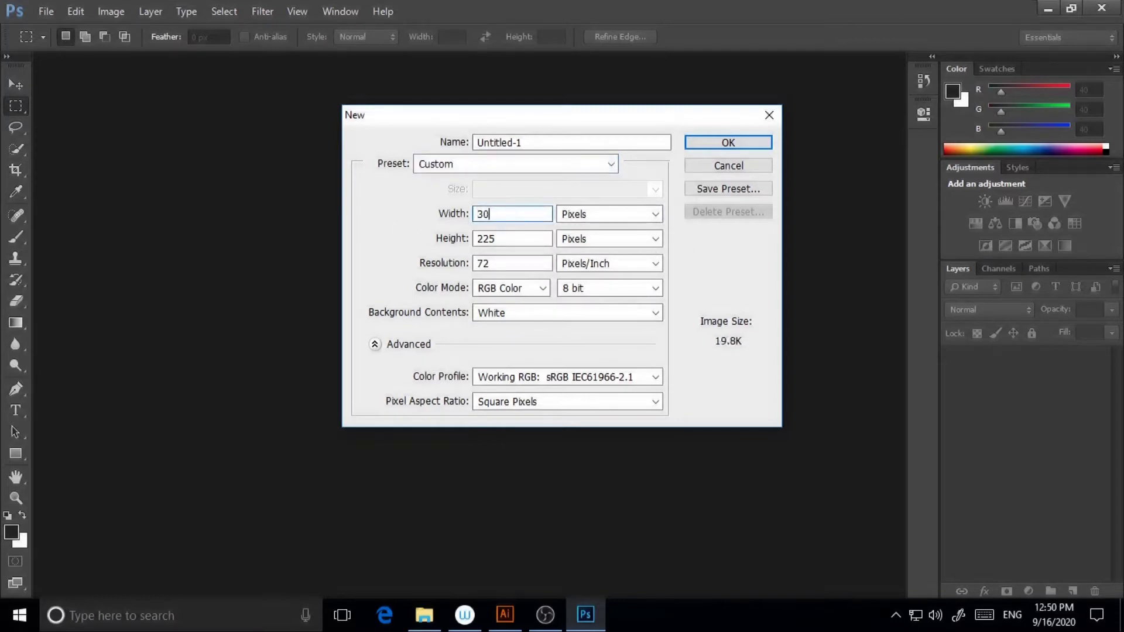
text(00)
double_click(518, 239)
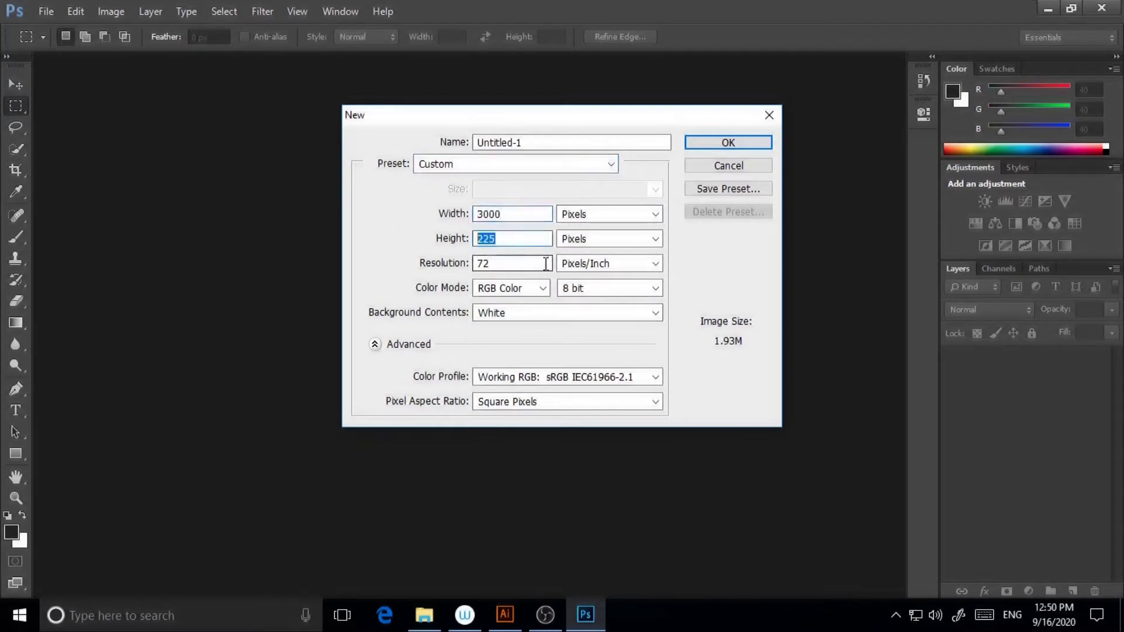
text(1700)
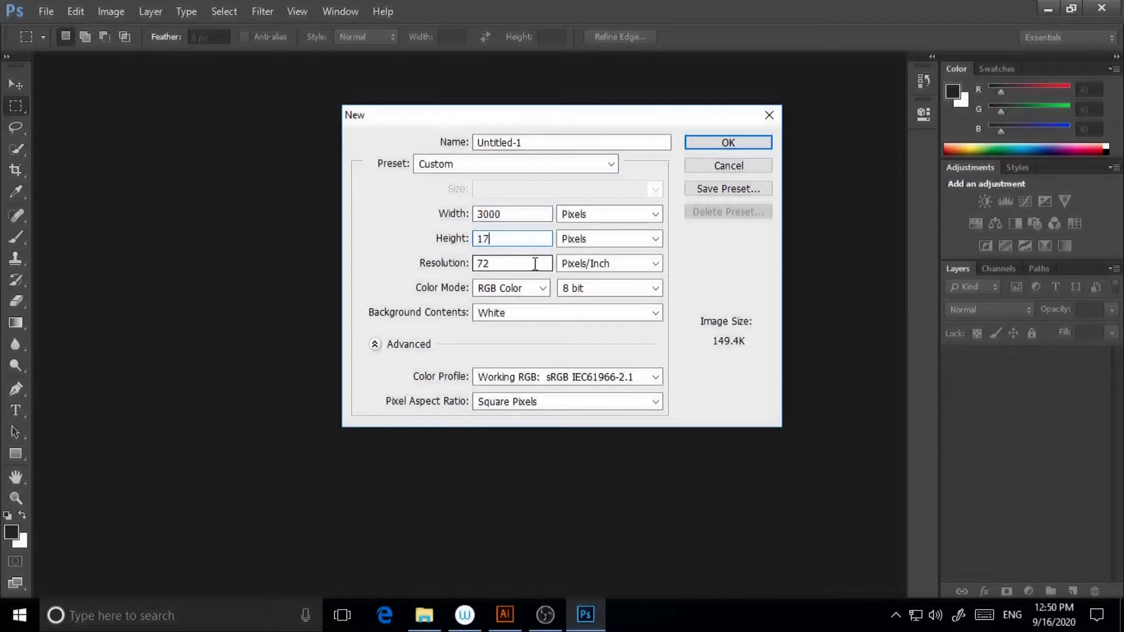
double_click(472, 264)
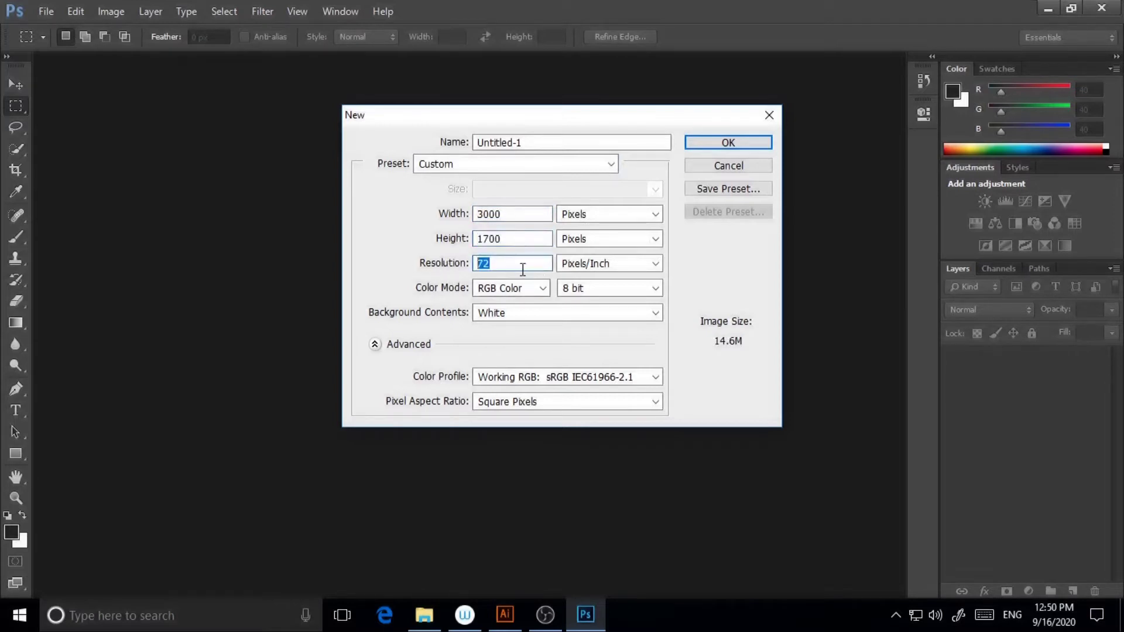
text(300)
click(755, 148)
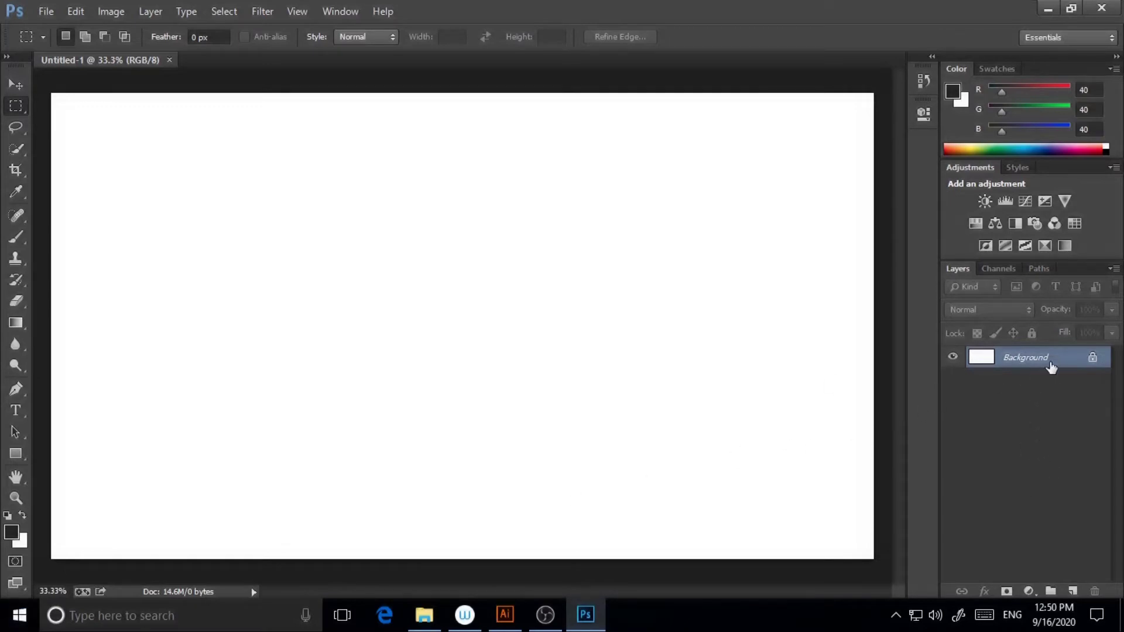
Convert the locked Background into a regular layer, Layer 0.
right_click(1050, 363)
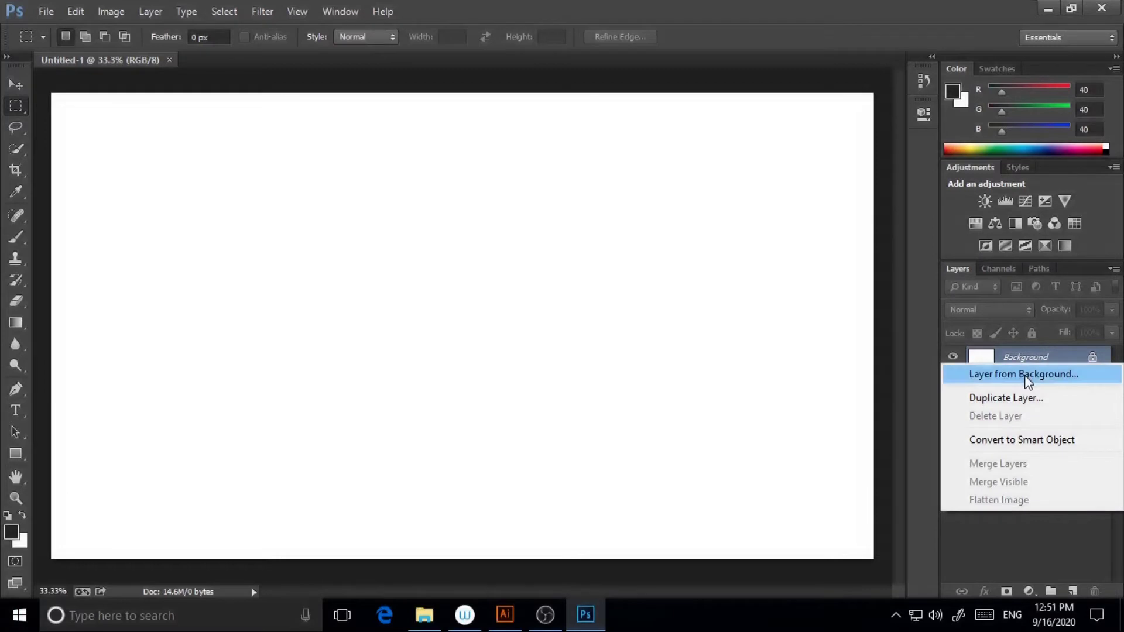
click(1026, 377)
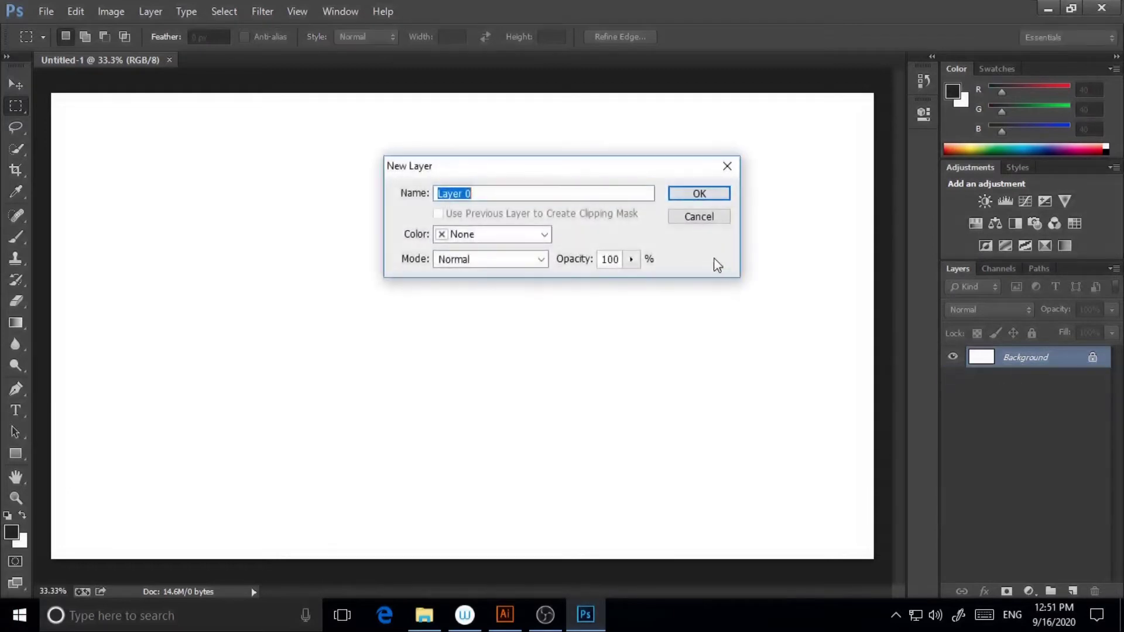
click(726, 218)
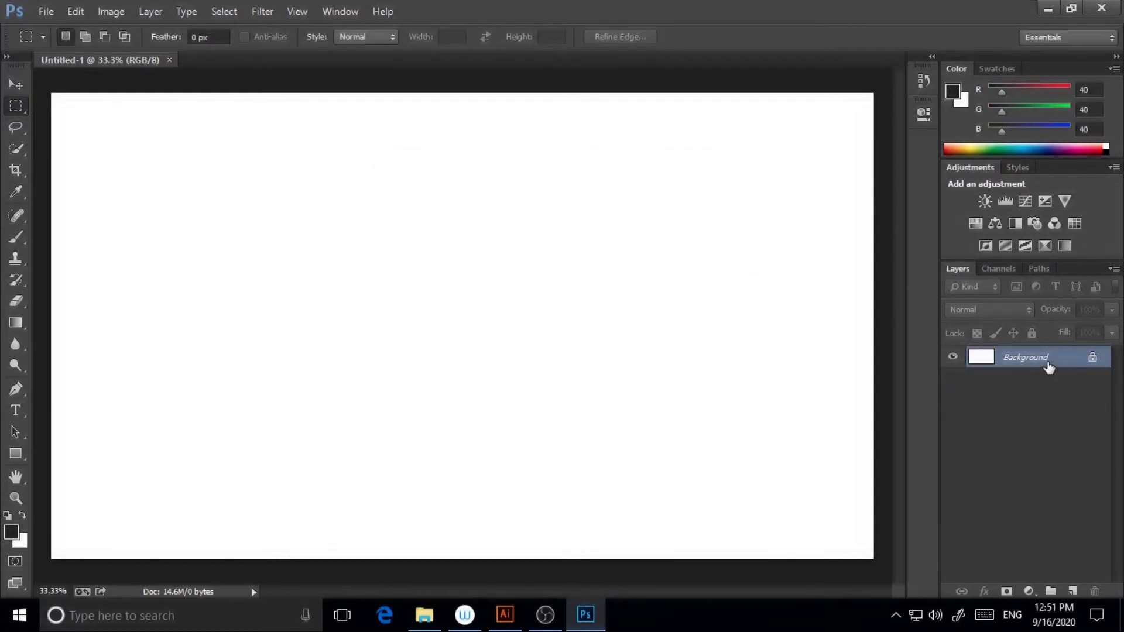
right_click(1048, 366)
click(1044, 378)
click(696, 195)
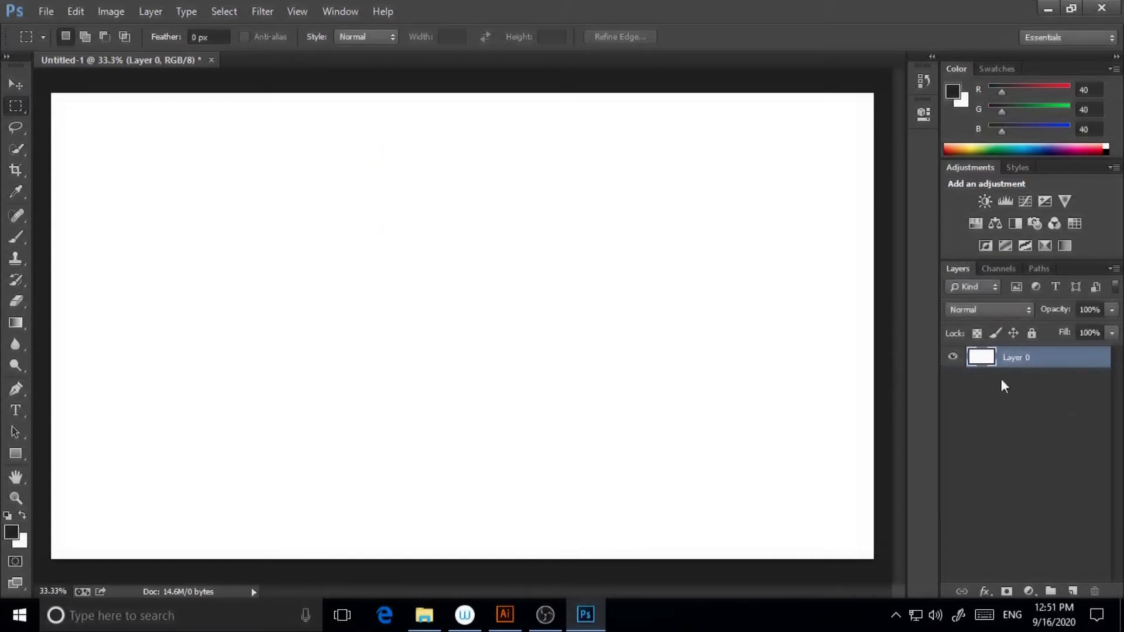
Rename Layer 0 to BACKGROUND.
double_click(1017, 359)
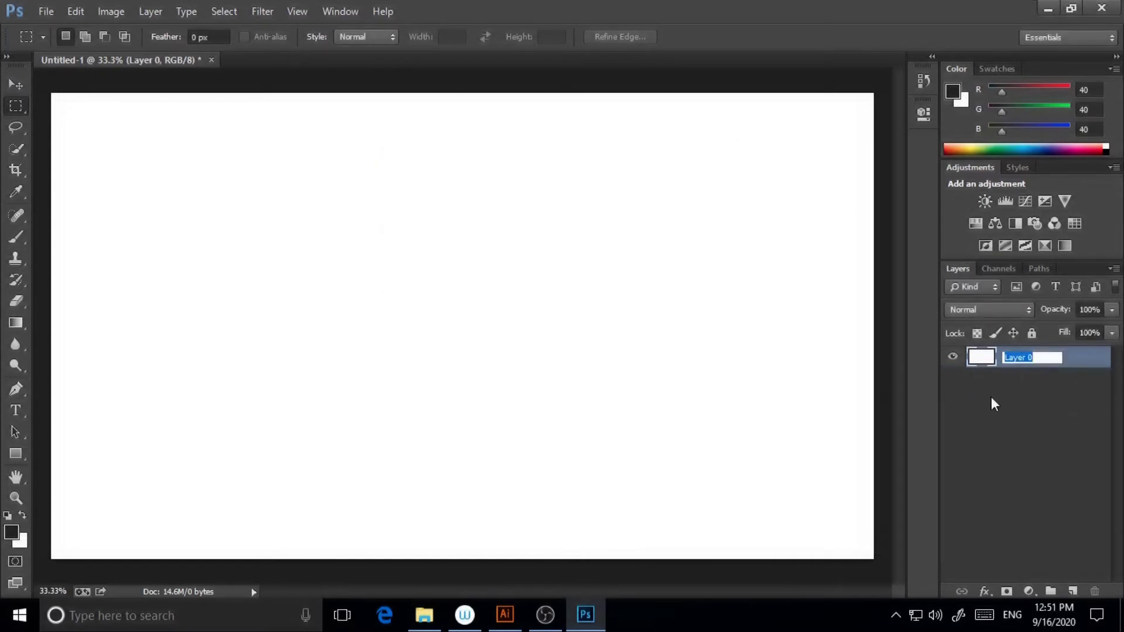
text(BACKGROUND)
click(1087, 387)
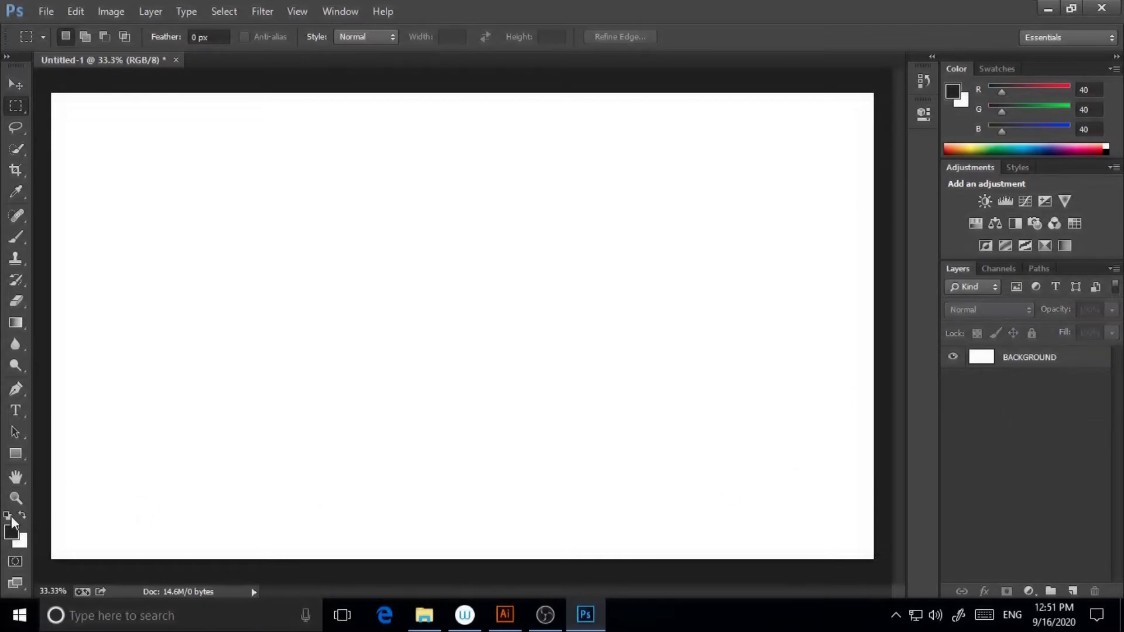
Set the foreground colour to near-black 020202.
click(15, 531)
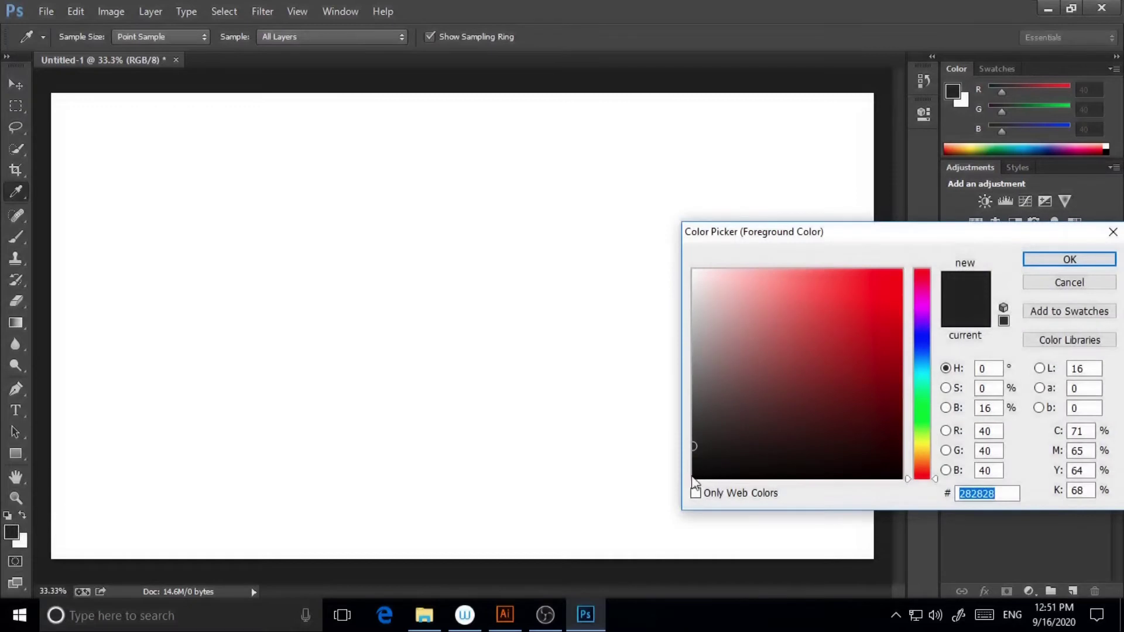
click(695, 476)
click(1084, 263)
Fill a new layer above BACKGROUND with near-black using the Paint Bucket.
key(m)
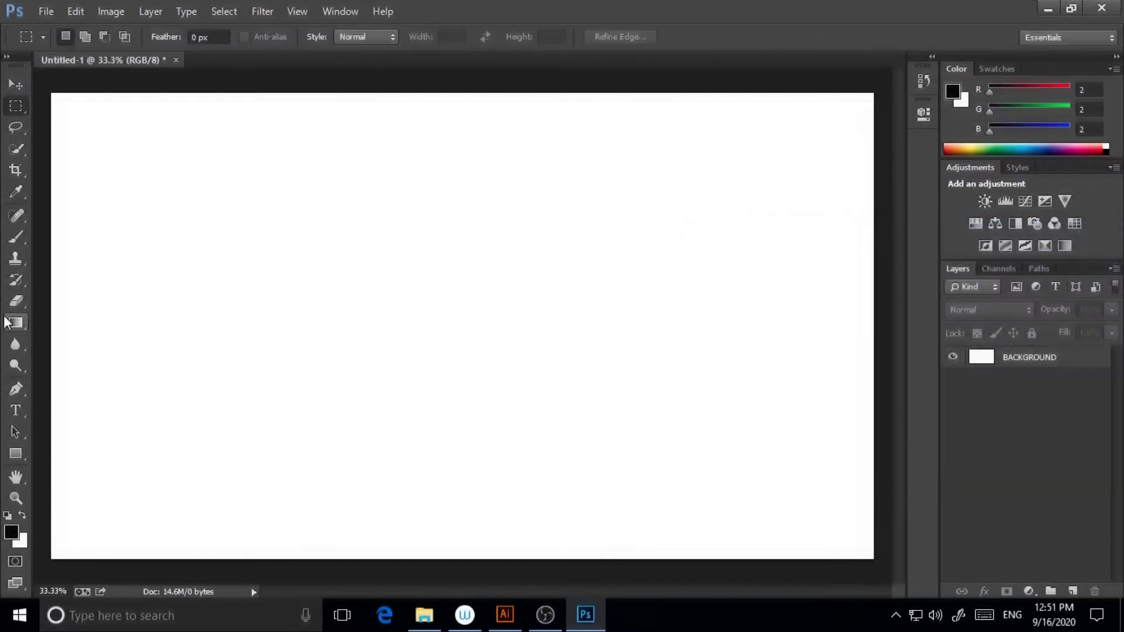
right_click(6, 322)
click(53, 334)
click(269, 344)
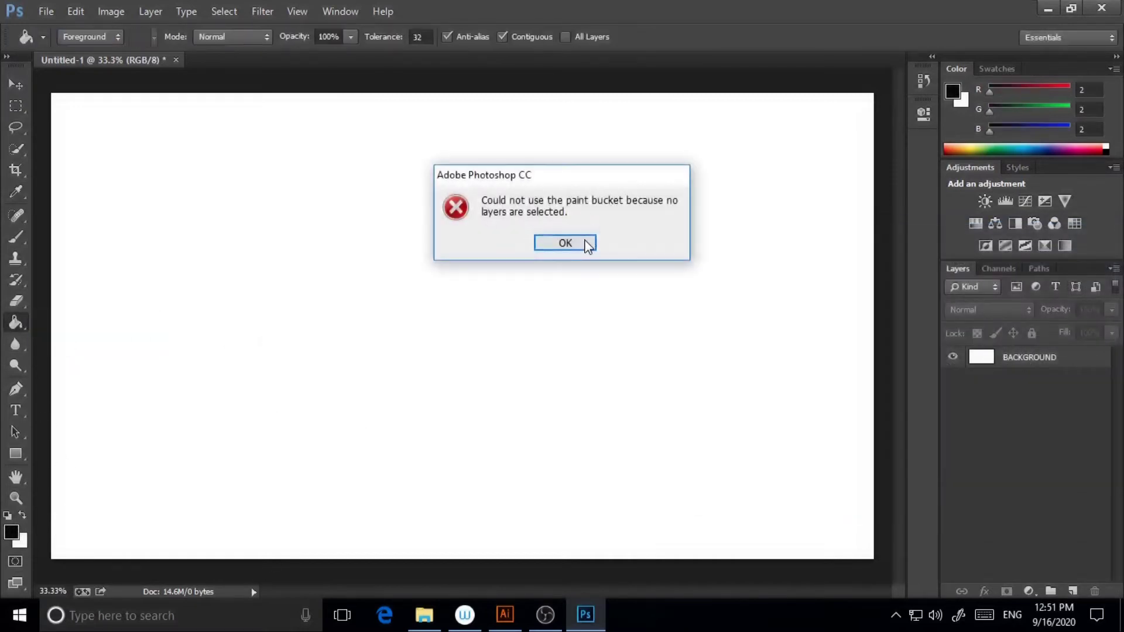
click(586, 244)
click(1073, 593)
click(484, 371)
key(ctrl+minus)
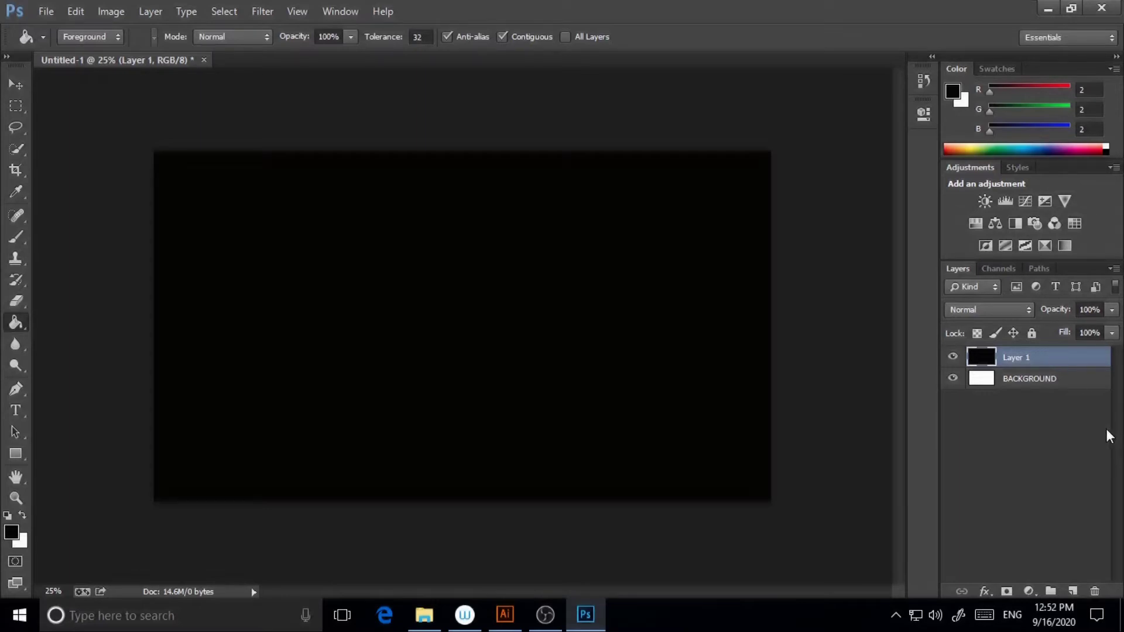
Open the VIBGYOR image from the Desktop, select all of it, then close it.
click(46, 11)
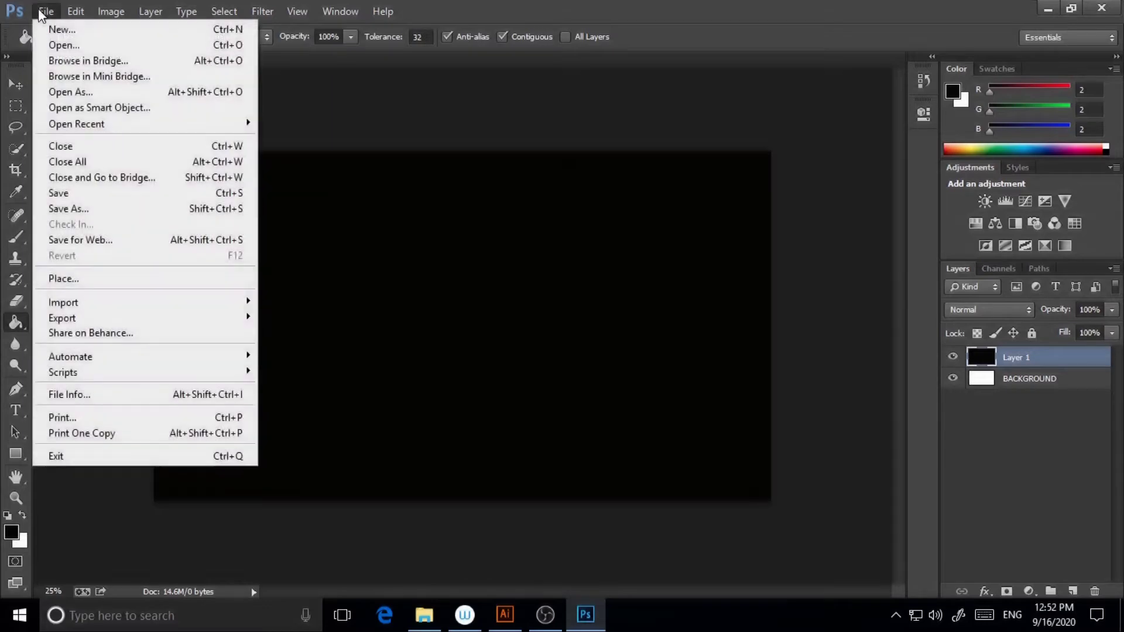
click(61, 45)
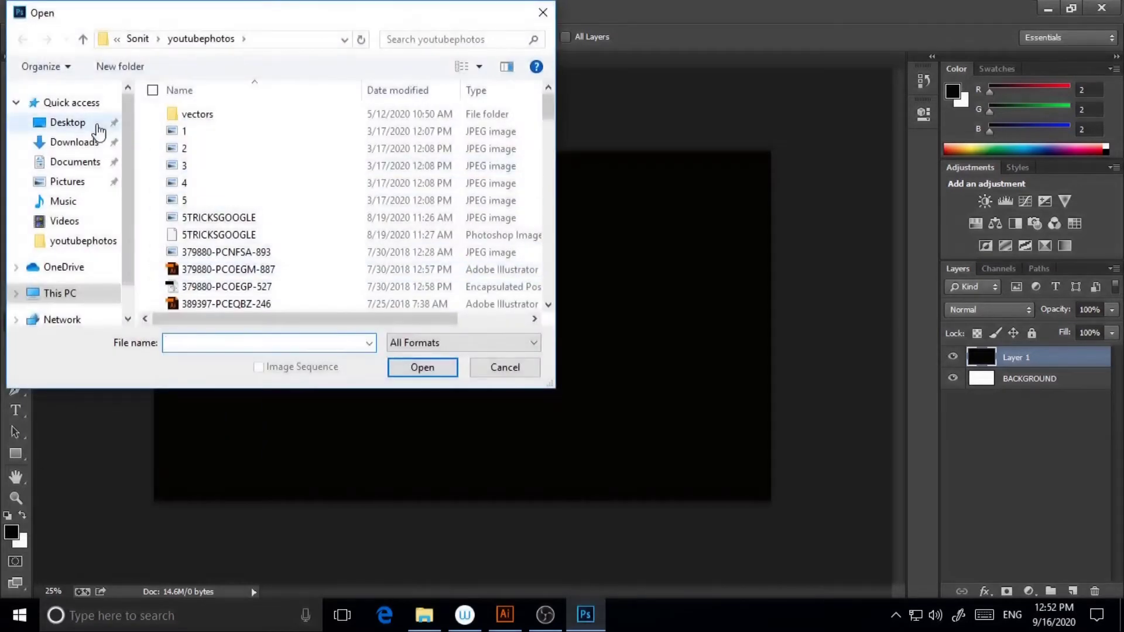
click(87, 123)
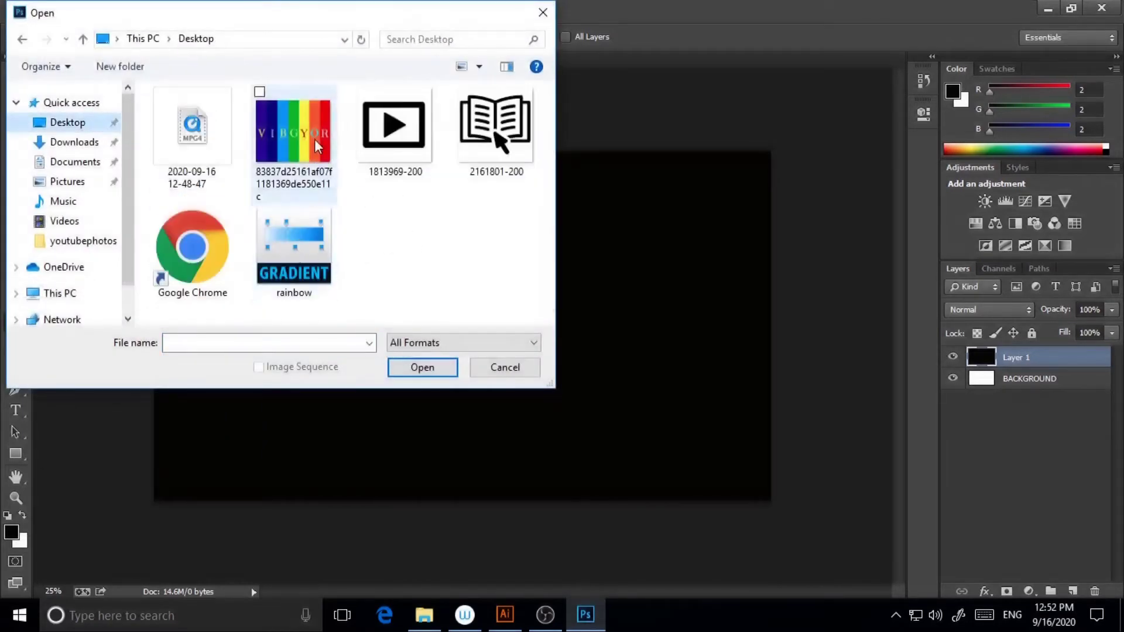
click(269, 157)
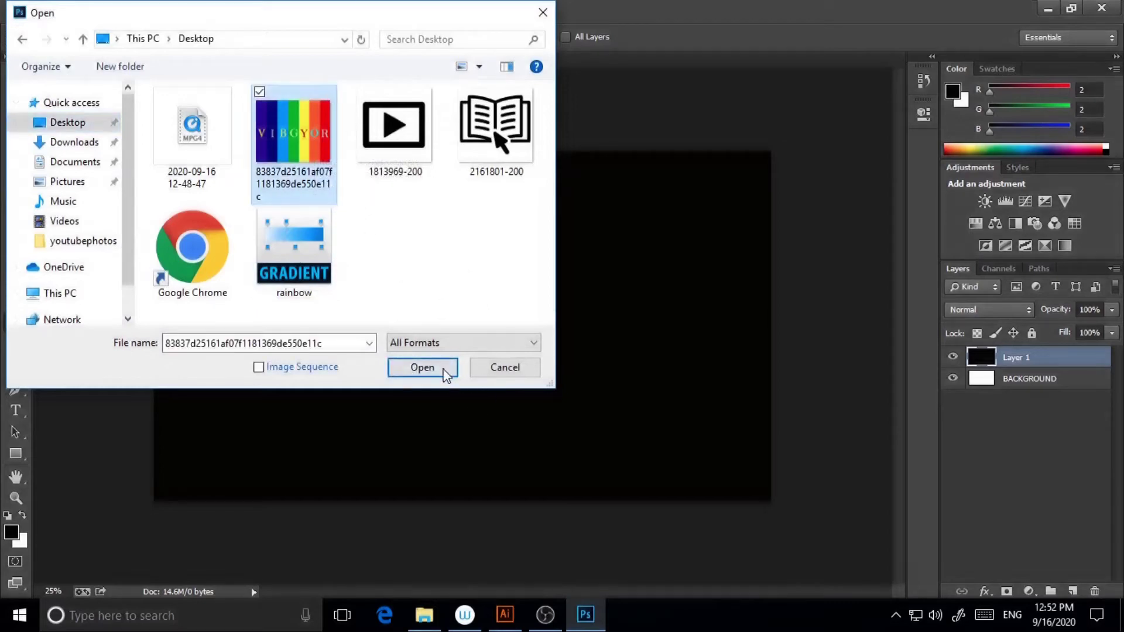
click(445, 370)
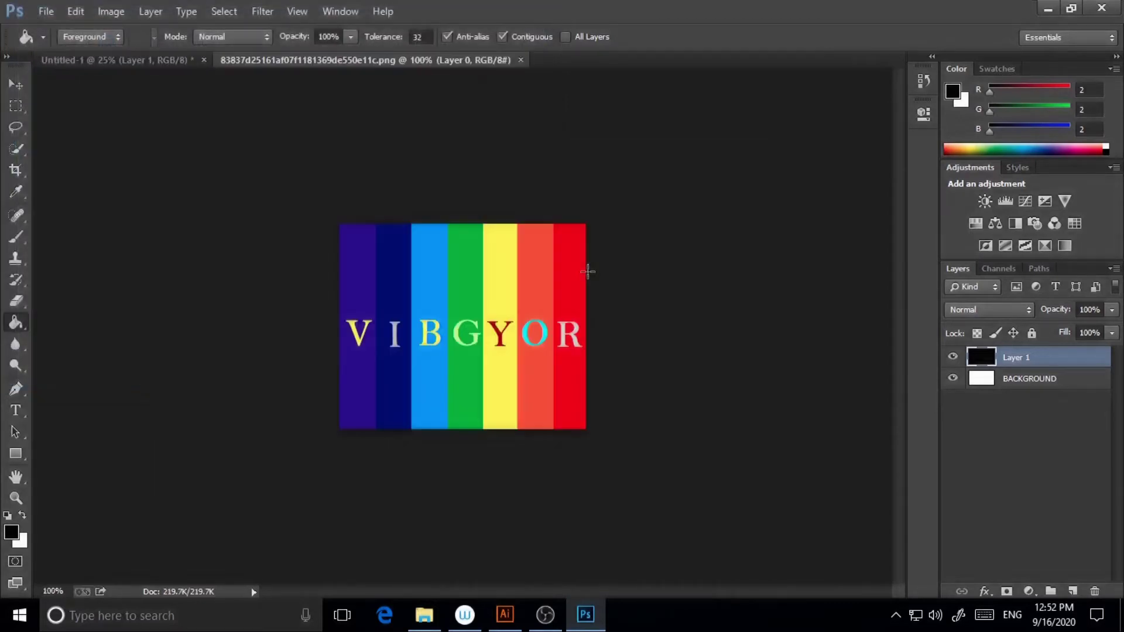
click(225, 12)
click(232, 27)
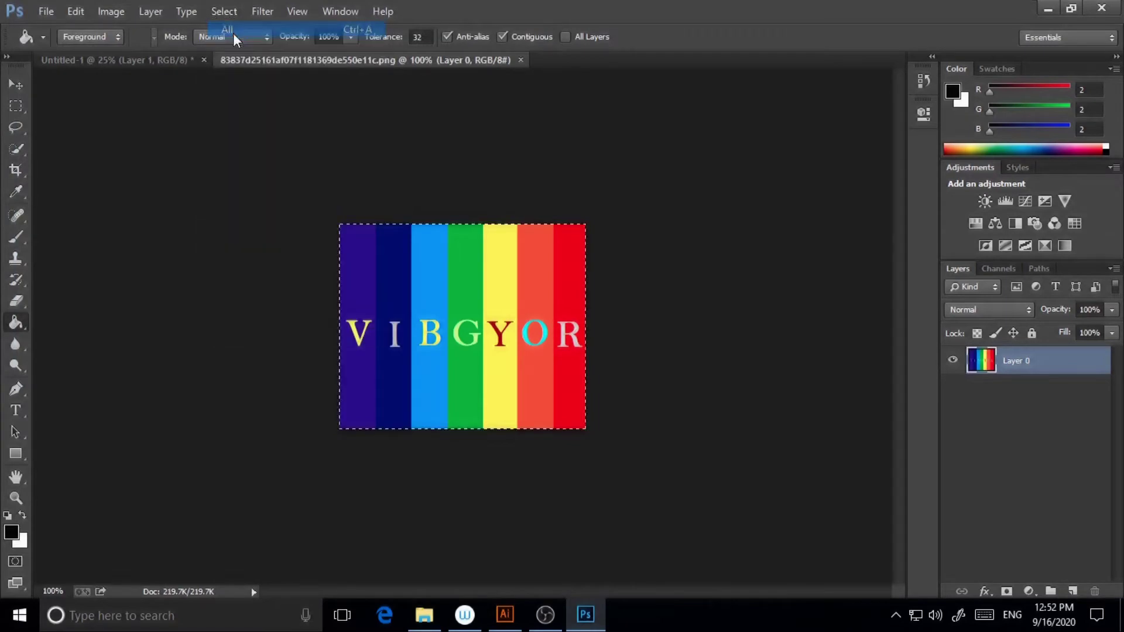
click(520, 59)
Place VIBGYOR on the canvas, scaled to about 63% and moved to the top-right corner.
click(45, 11)
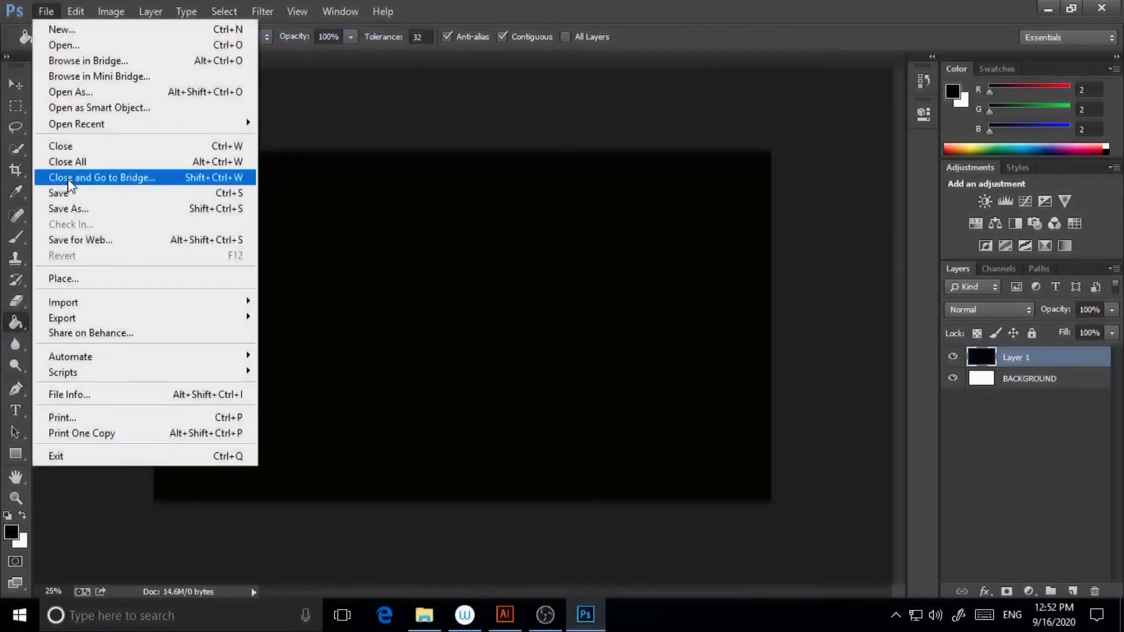
click(52, 276)
click(331, 144)
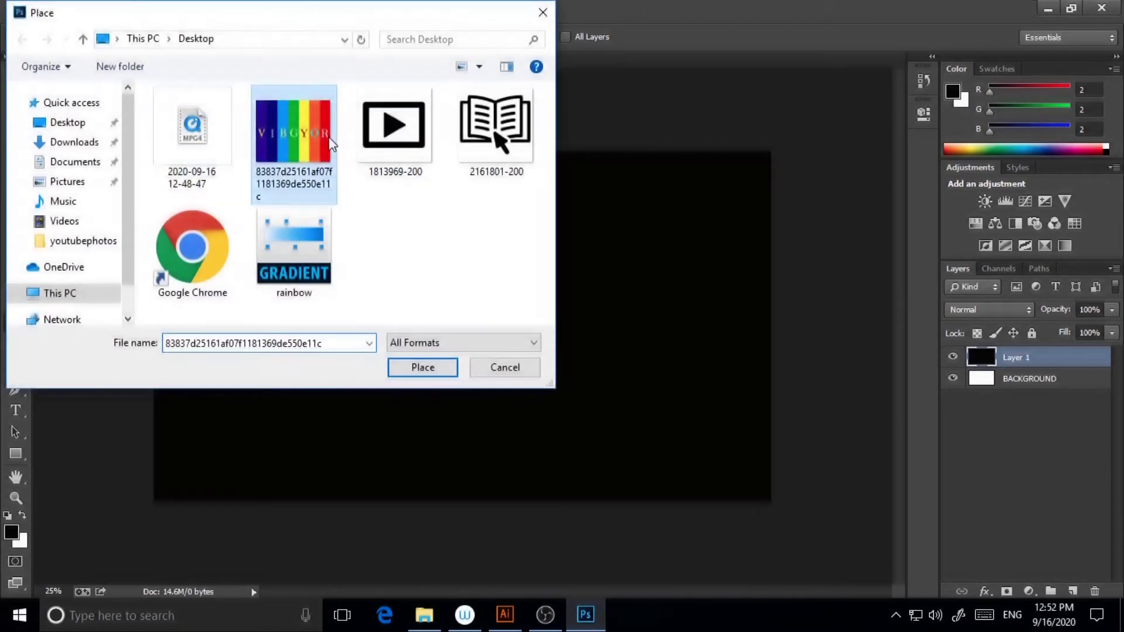
click(410, 368)
drag(589, 217, 547, 256)
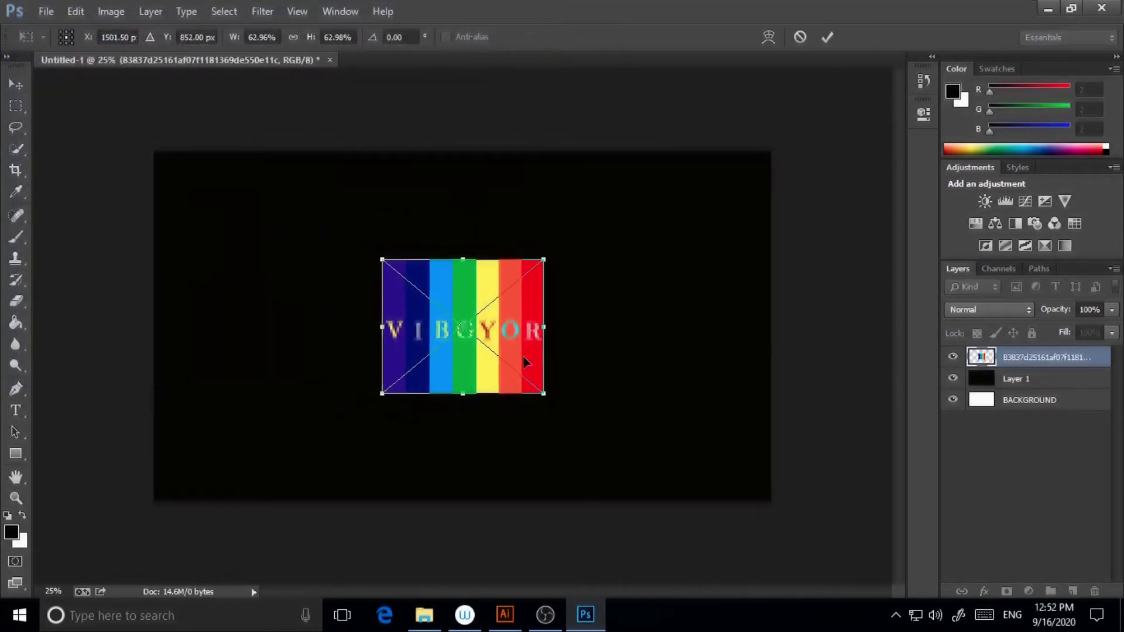
drag(522, 356, 741, 246)
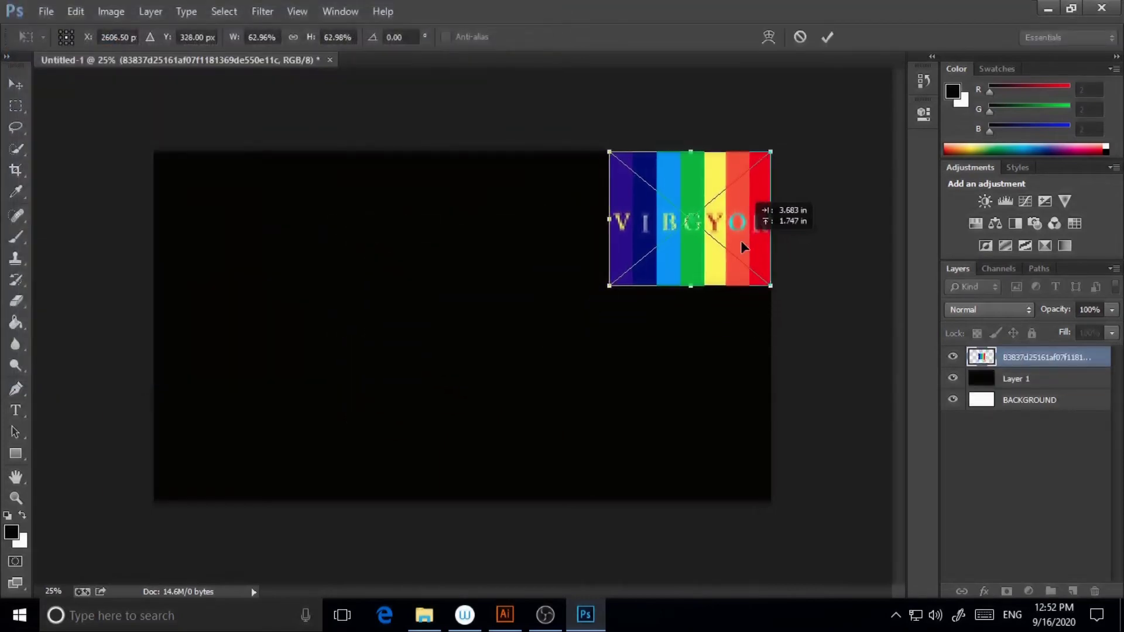
click(17, 303)
click(549, 244)
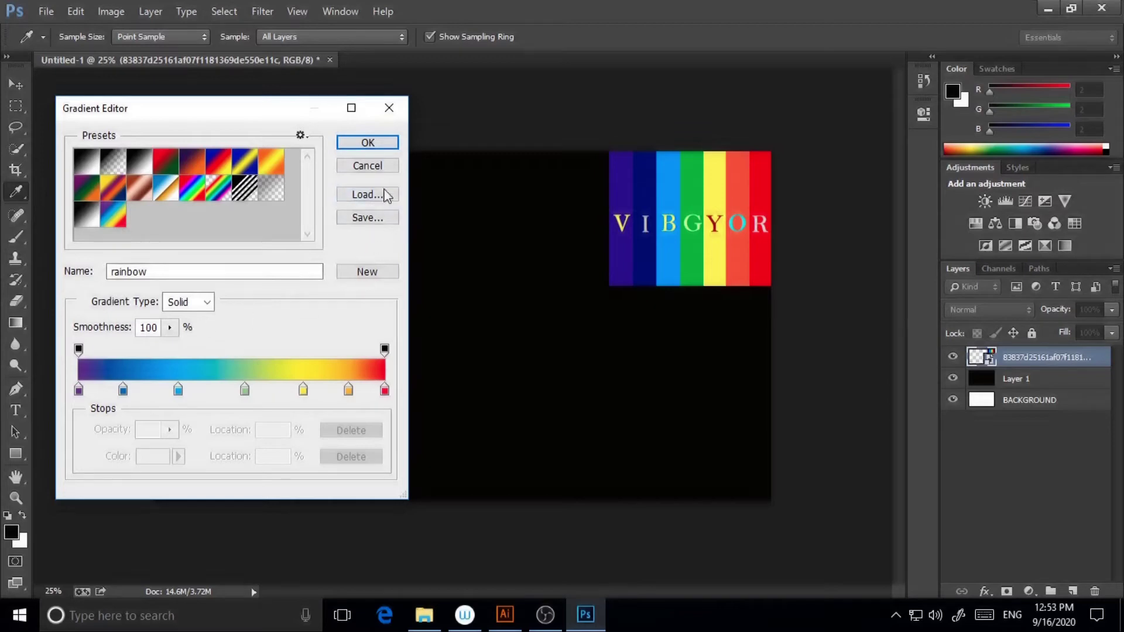
Delete the old rainbow gradient preset in the gradient Preset Manager.
click(381, 146)
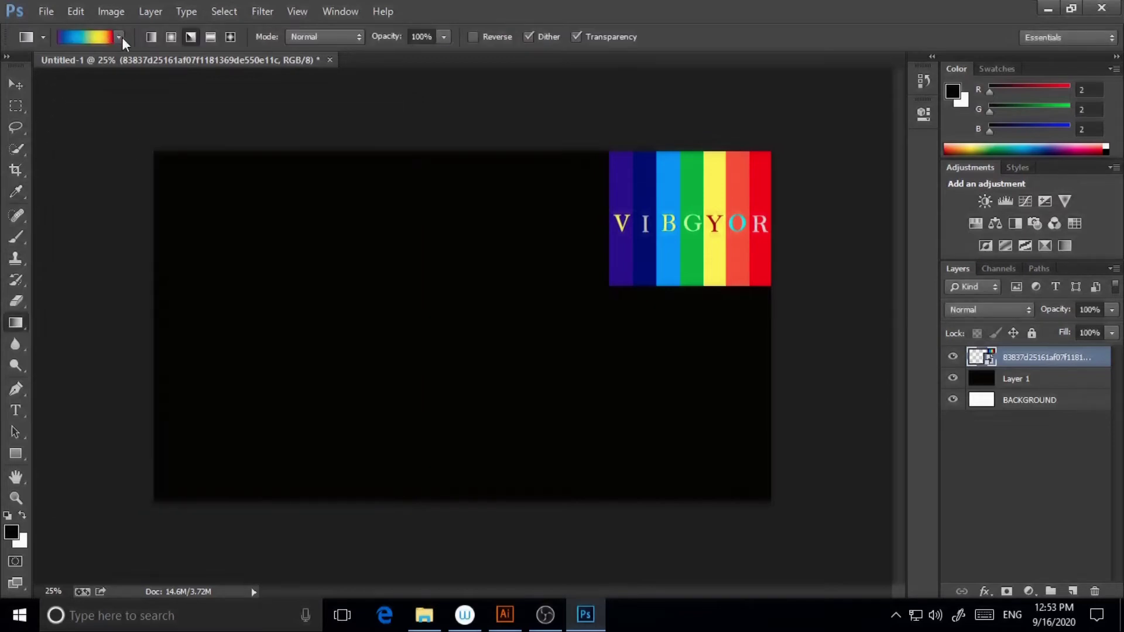
click(120, 38)
click(205, 60)
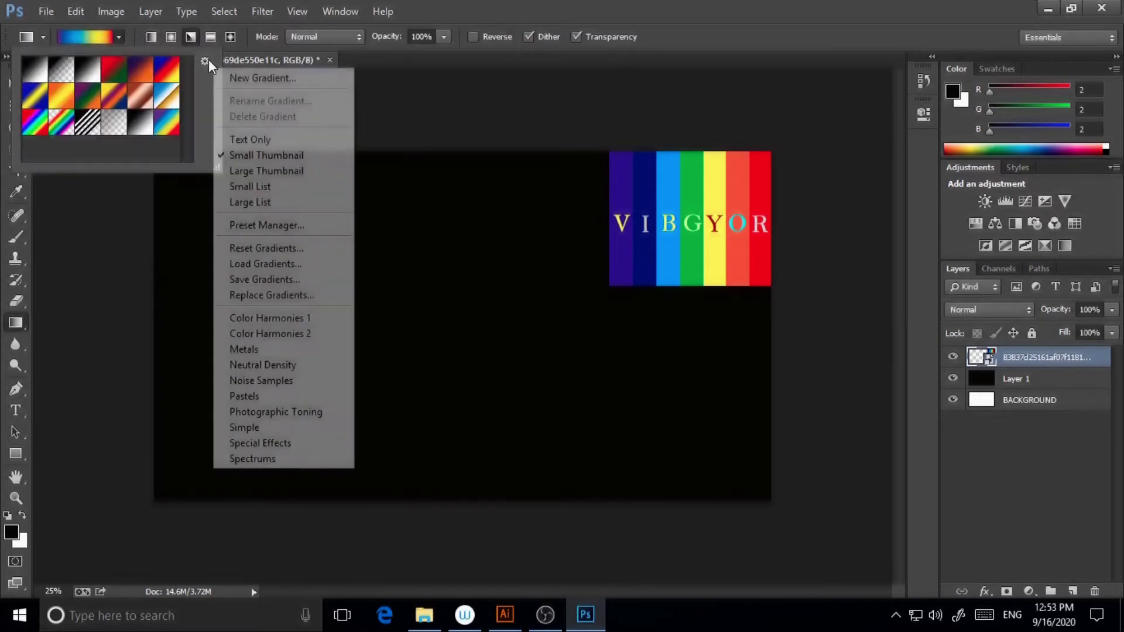
click(119, 38)
click(119, 38)
click(120, 38)
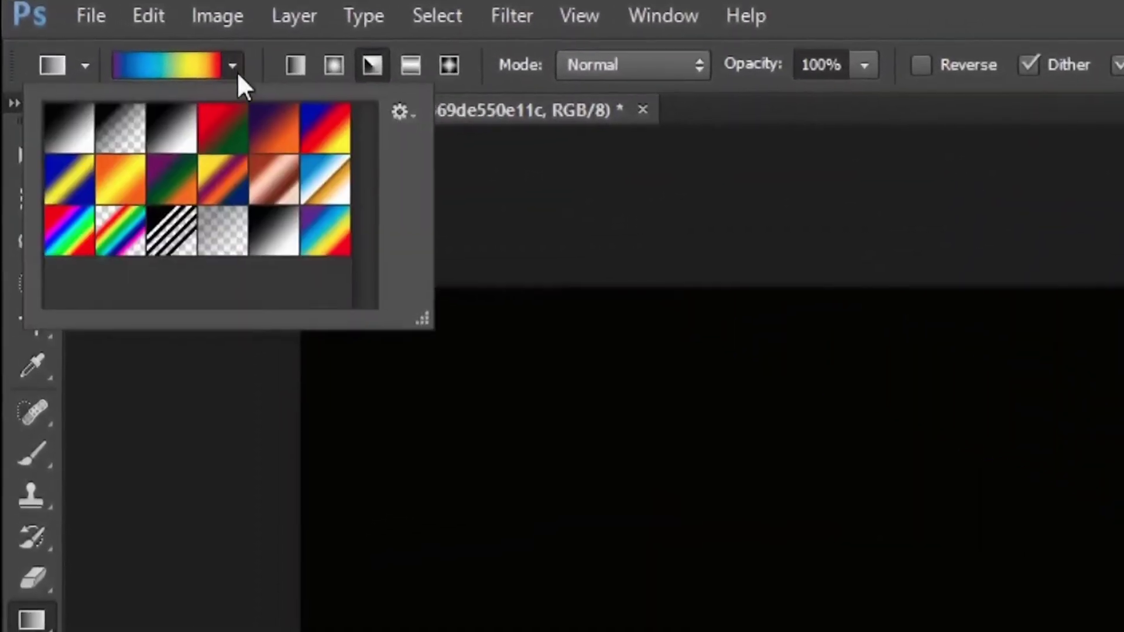
click(401, 111)
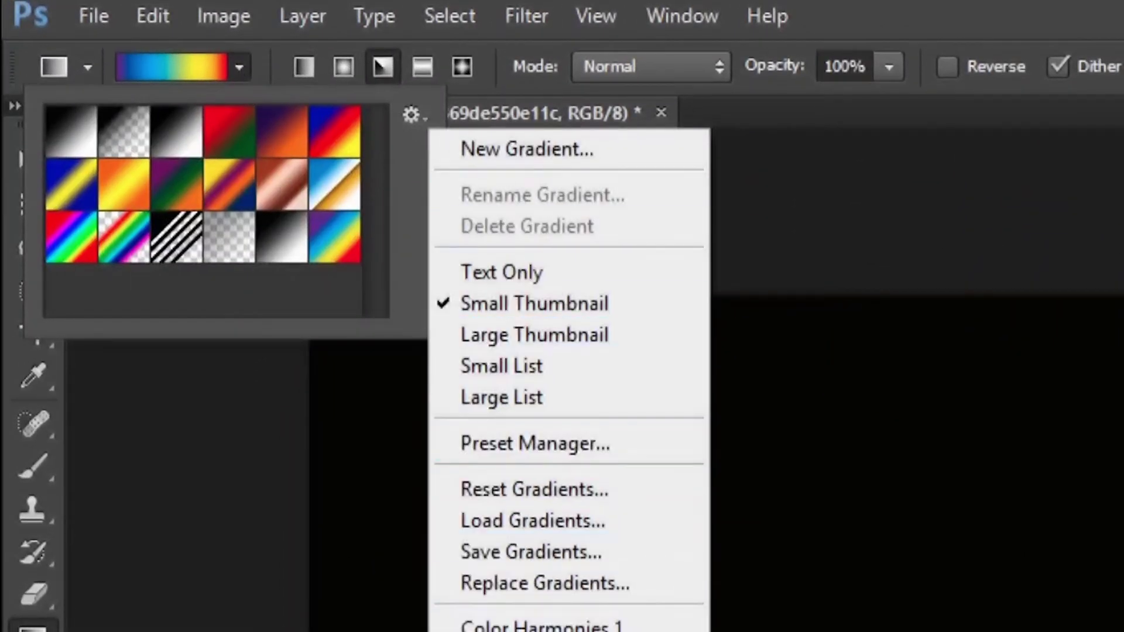
click(546, 445)
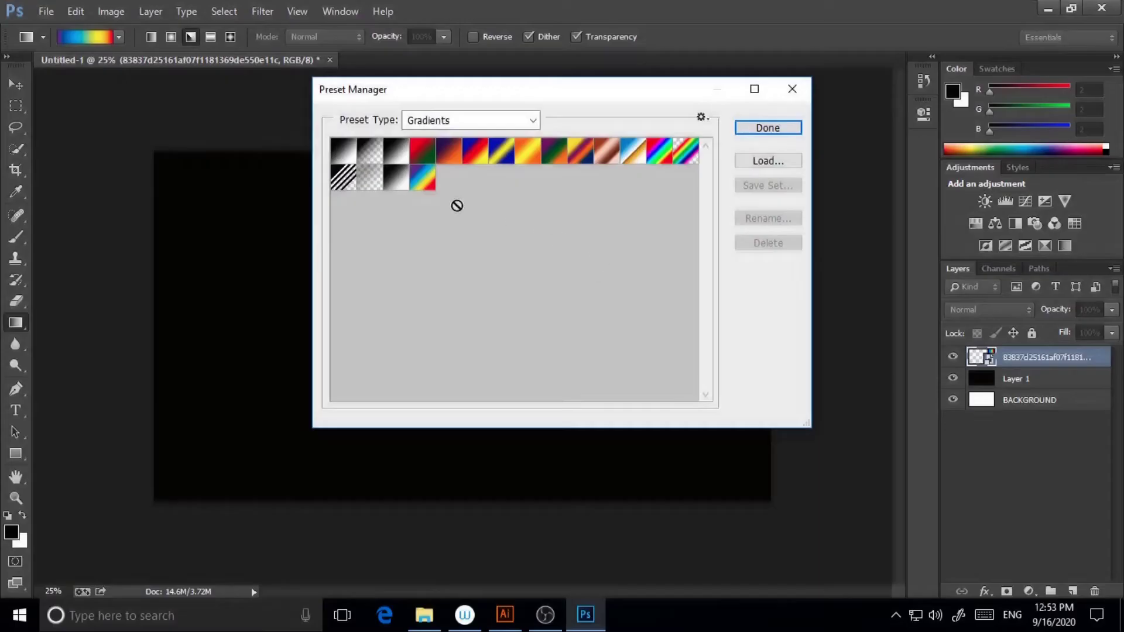
click(426, 182)
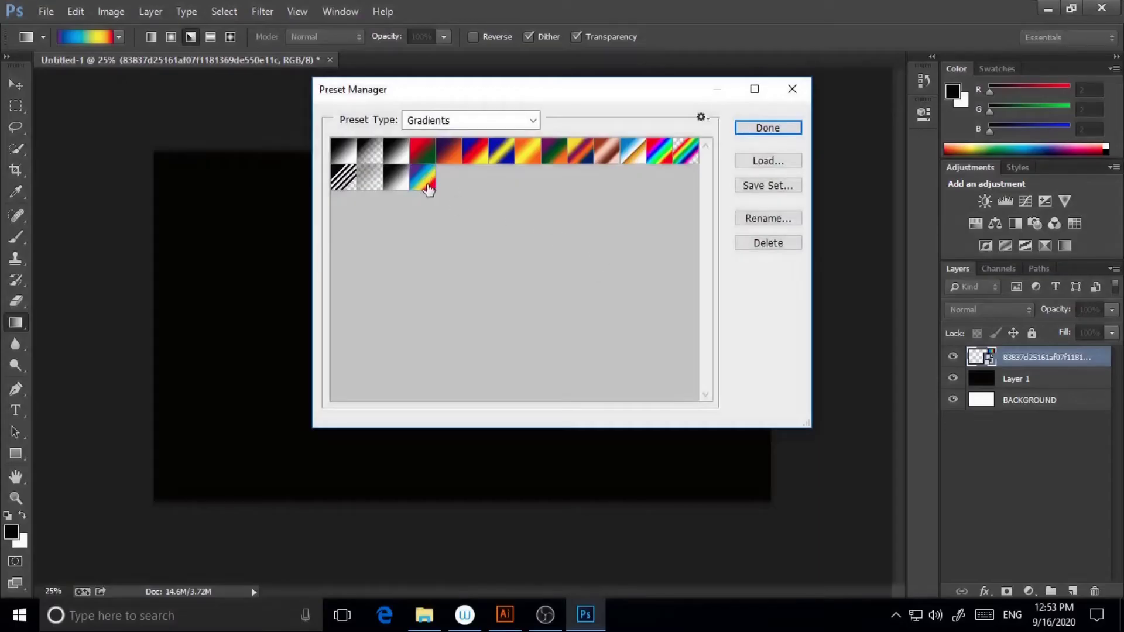
mouse_move(429, 187)
mouse_down()
mouse_move(432, 216)
mouse_move(430, 183)
mouse_up()
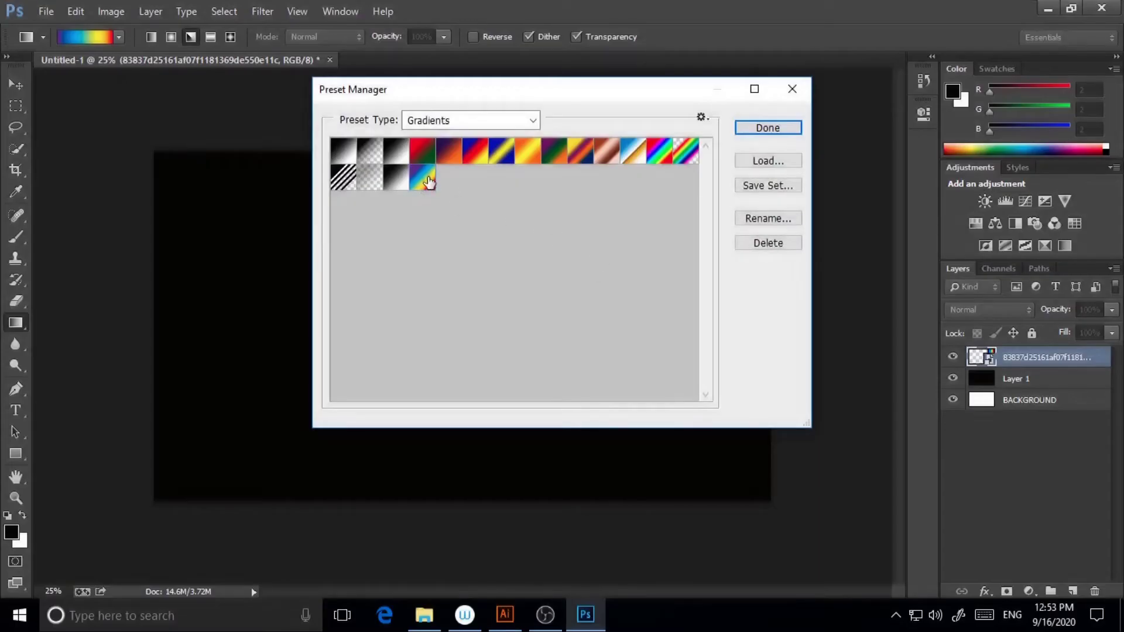
click(767, 244)
click(800, 127)
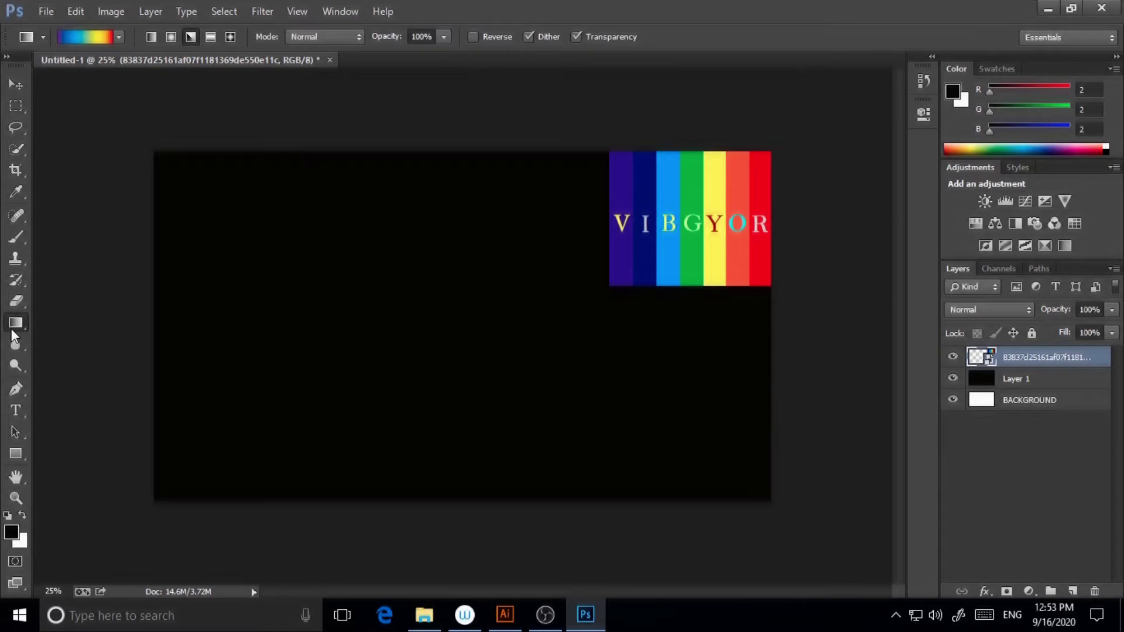
Start a black-to-white gradient in the Gradient Editor and add a stop at 10%.
click(87, 37)
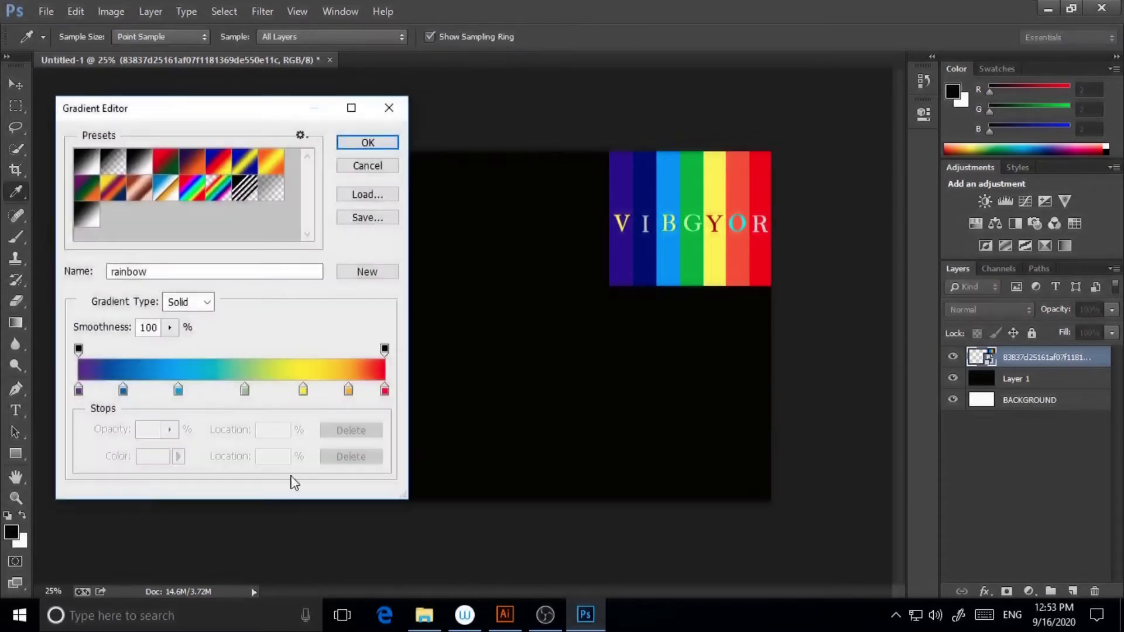
click(92, 223)
drag(275, 114, 433, 105)
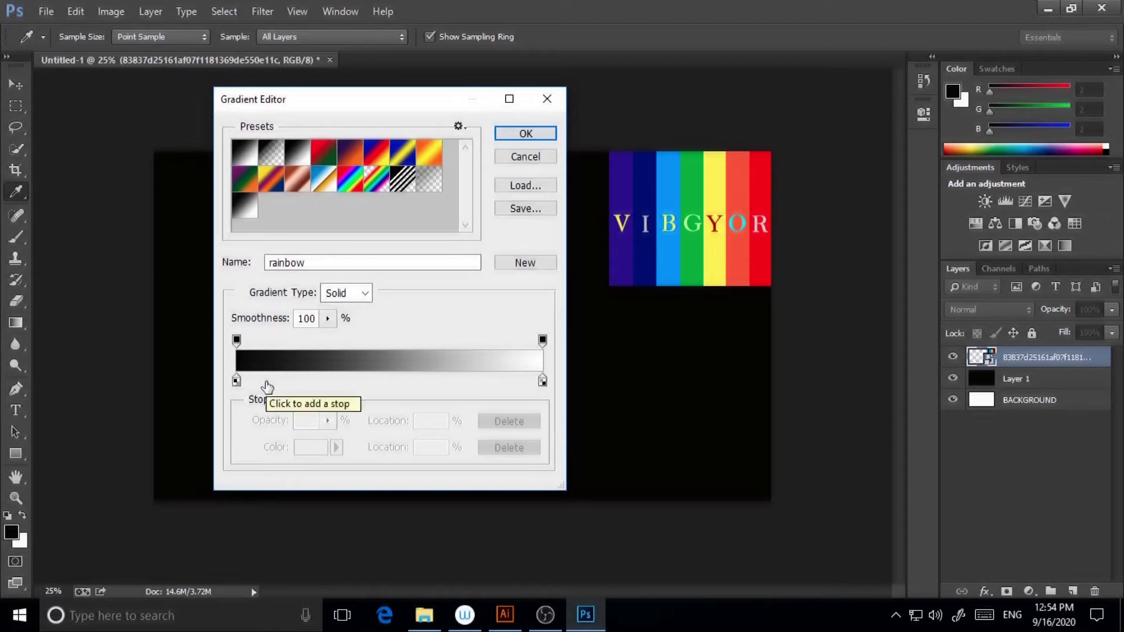
click(266, 385)
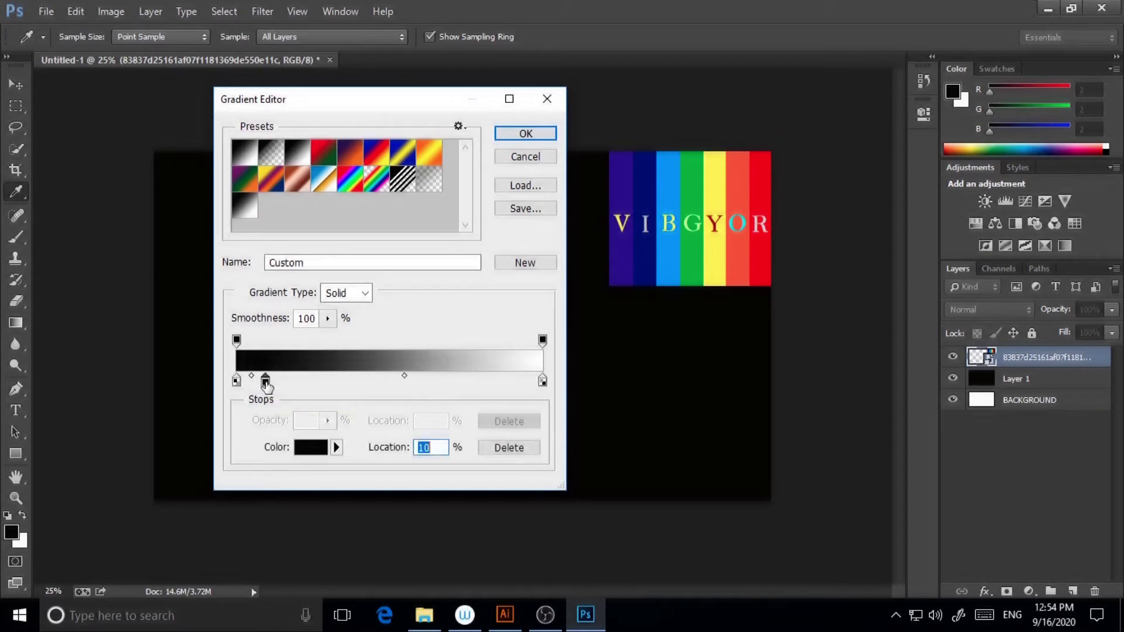
Add more colour stops at about 22%, 37%, 51% and further along the bar.
click(303, 383)
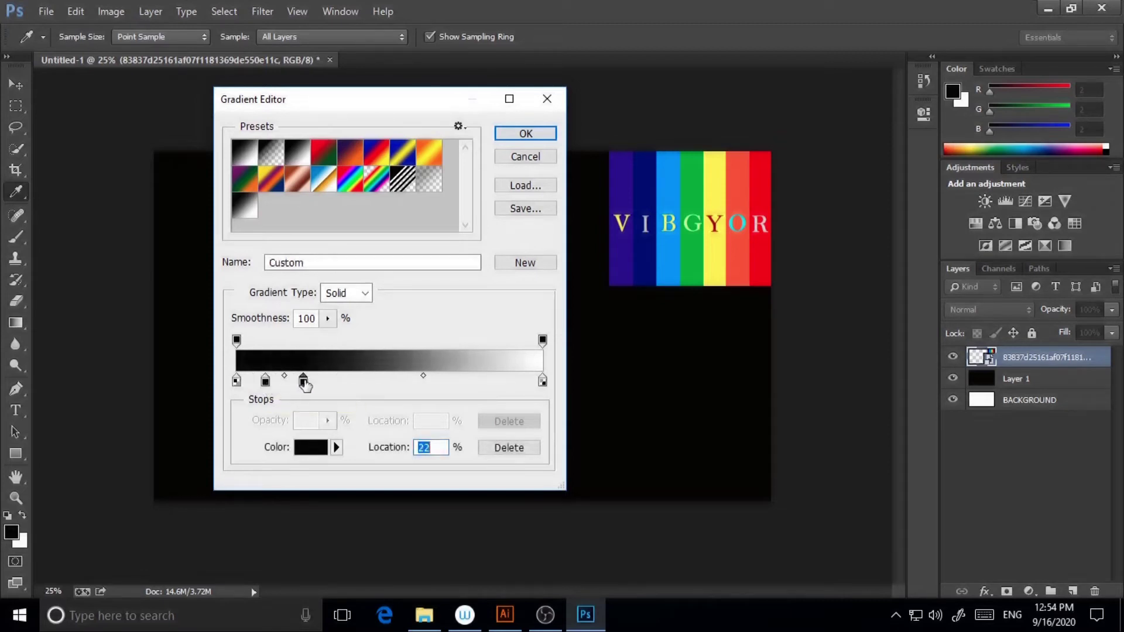
click(349, 383)
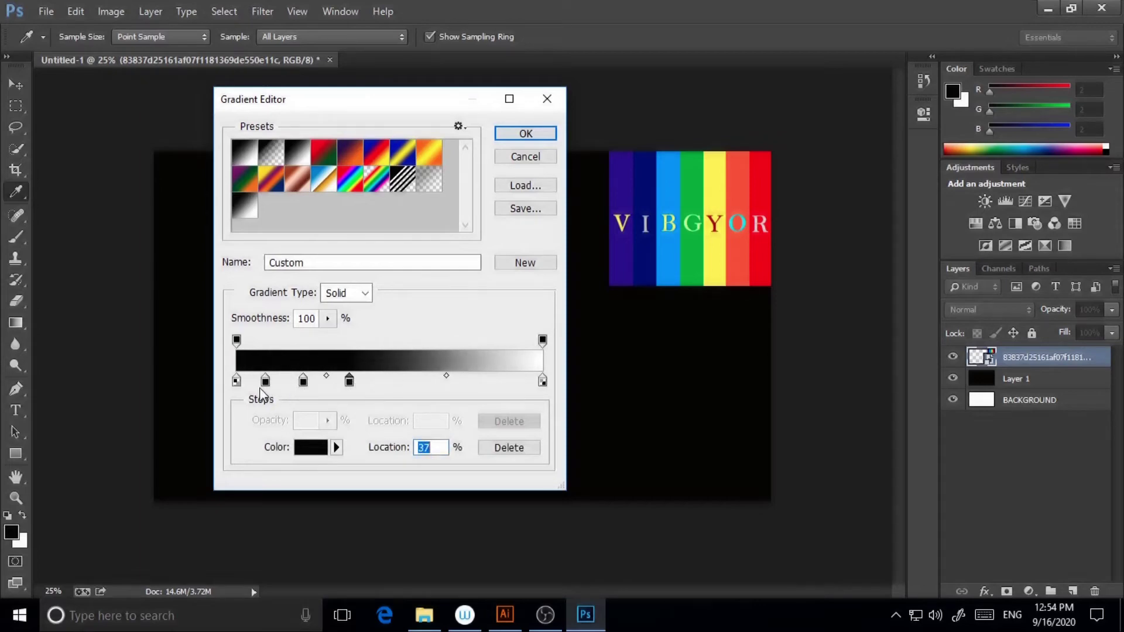
click(390, 383)
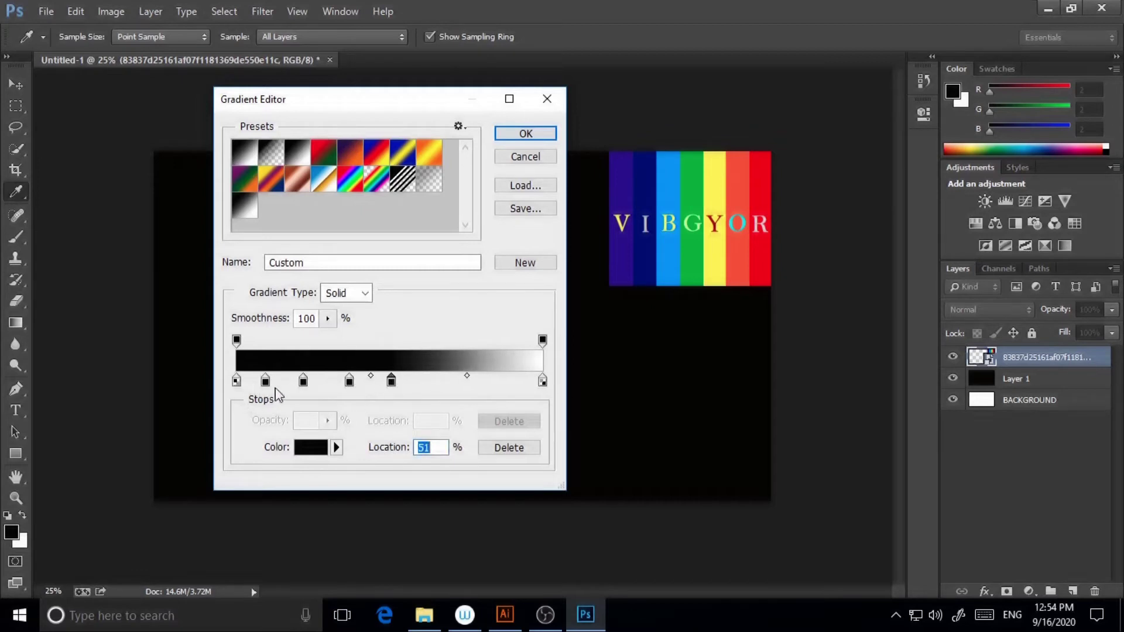
click(450, 383)
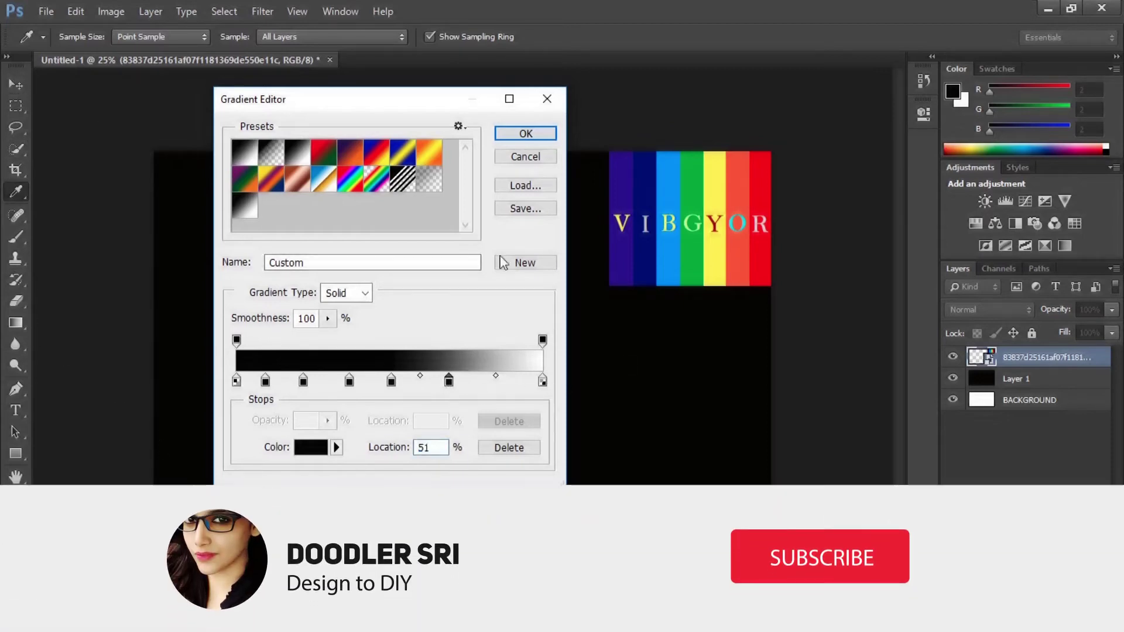
Slide the stops into even spacing, including 45% and 63%, then select the 0% stop.
drag(450, 382, 487, 386)
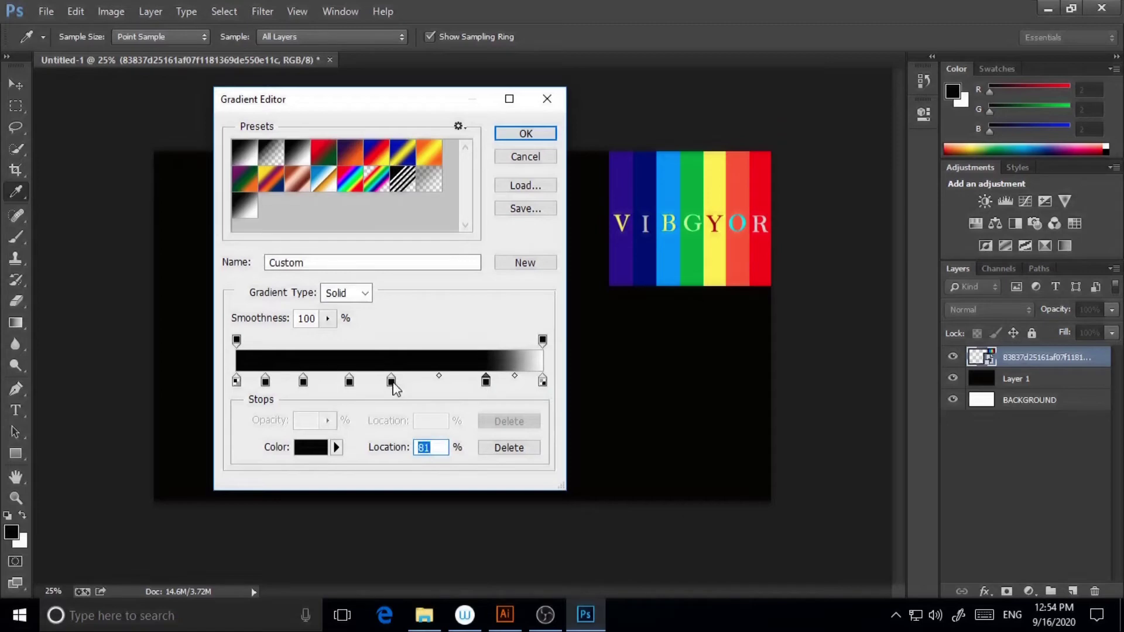
drag(395, 387, 420, 390)
drag(351, 384, 278, 386)
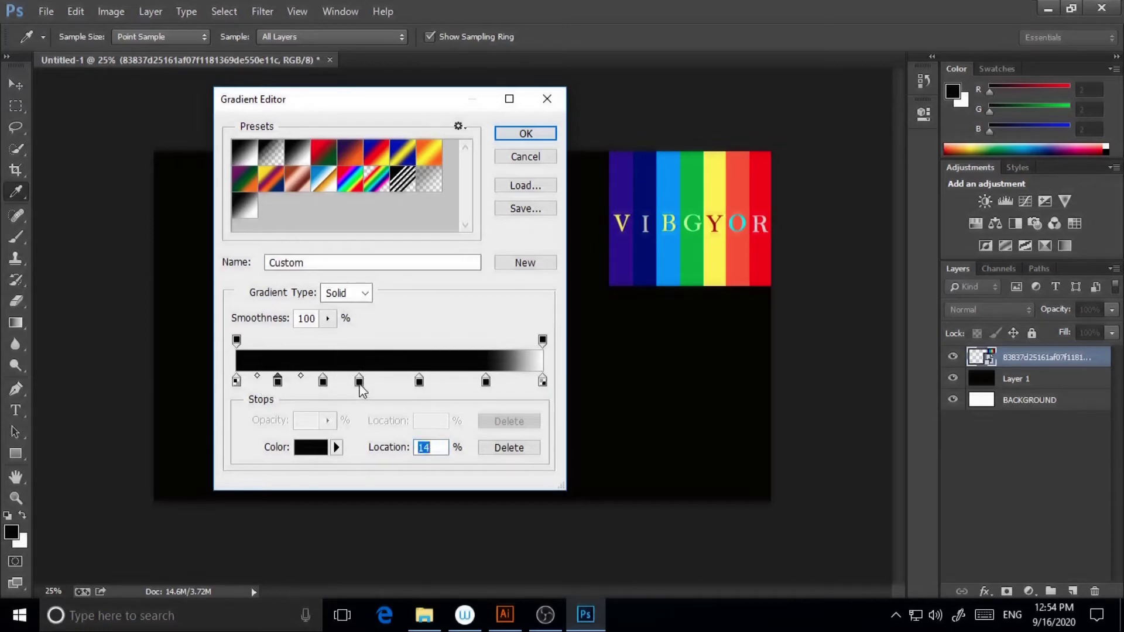
drag(359, 382, 495, 382)
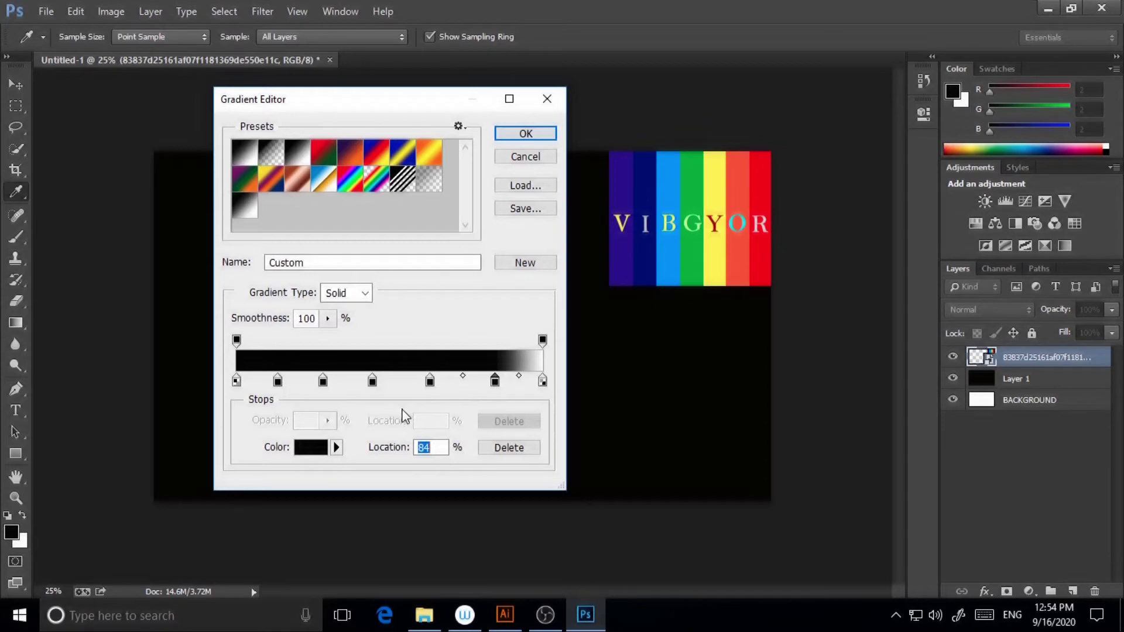
click(430, 382)
drag(372, 382, 375, 381)
click(237, 382)
Sample violet, navy, blue and green from the stripes for the 0, 14, 28 and 45% stops.
click(620, 183)
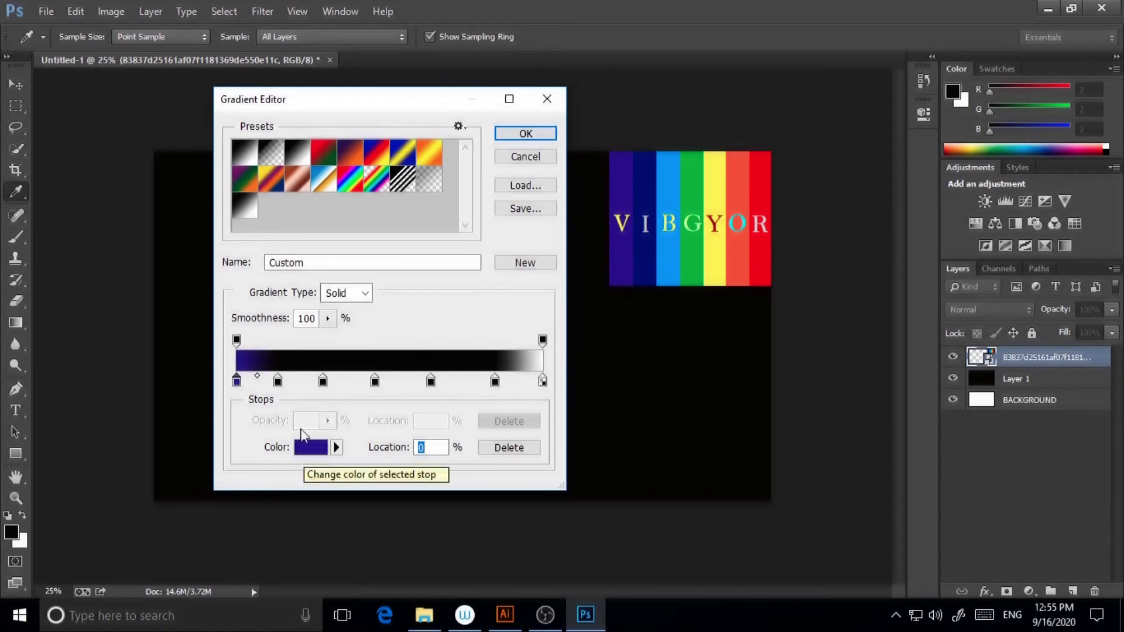
click(279, 383)
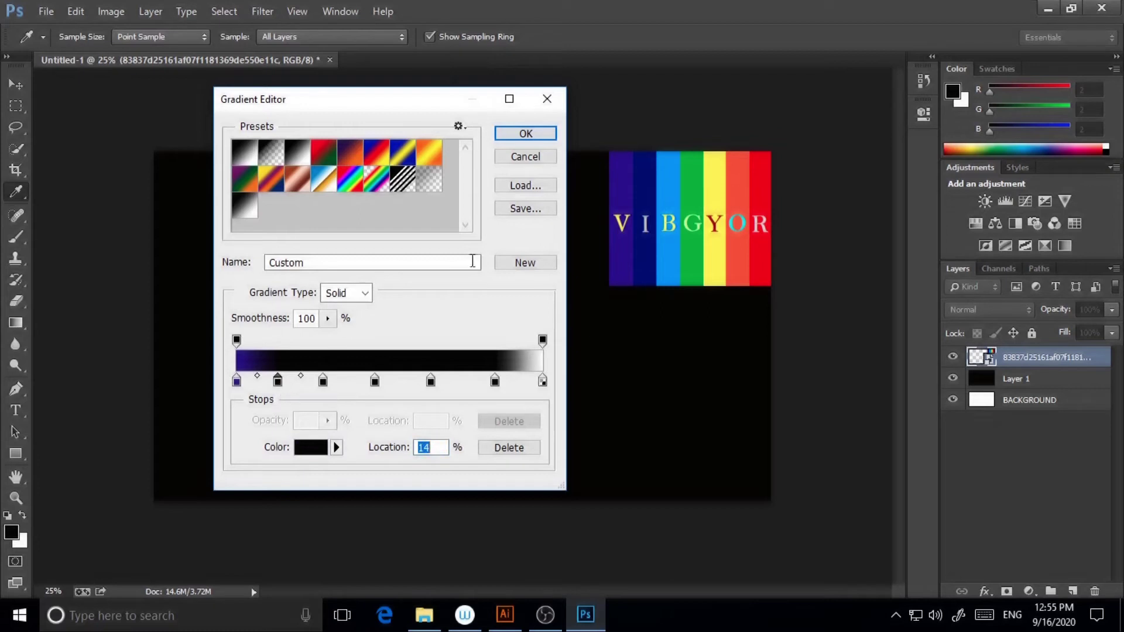
click(646, 179)
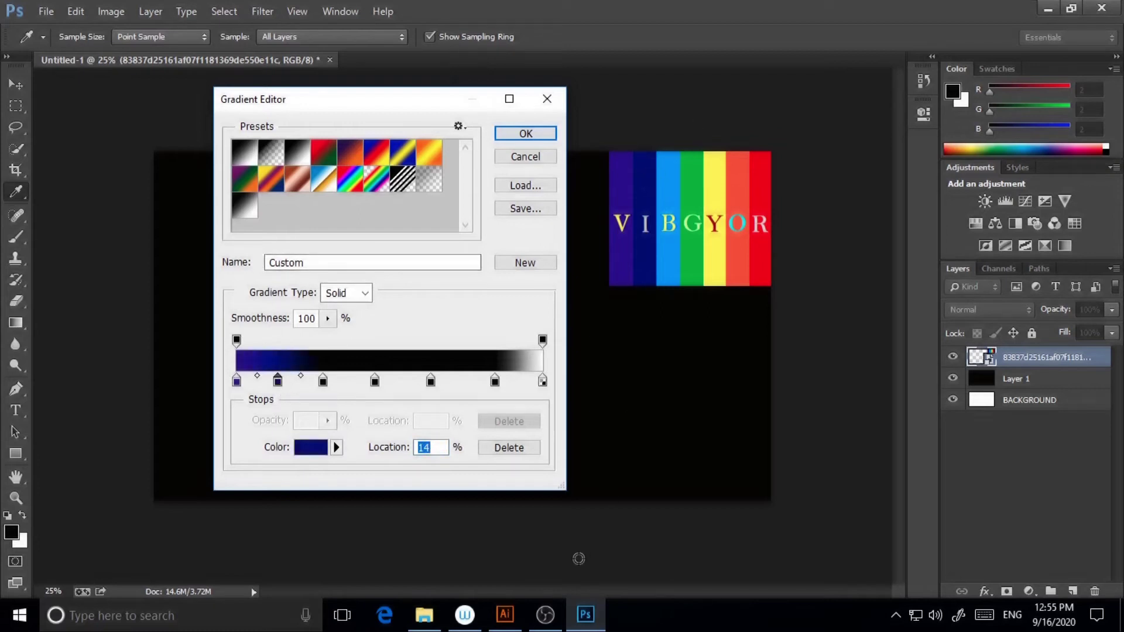
click(323, 382)
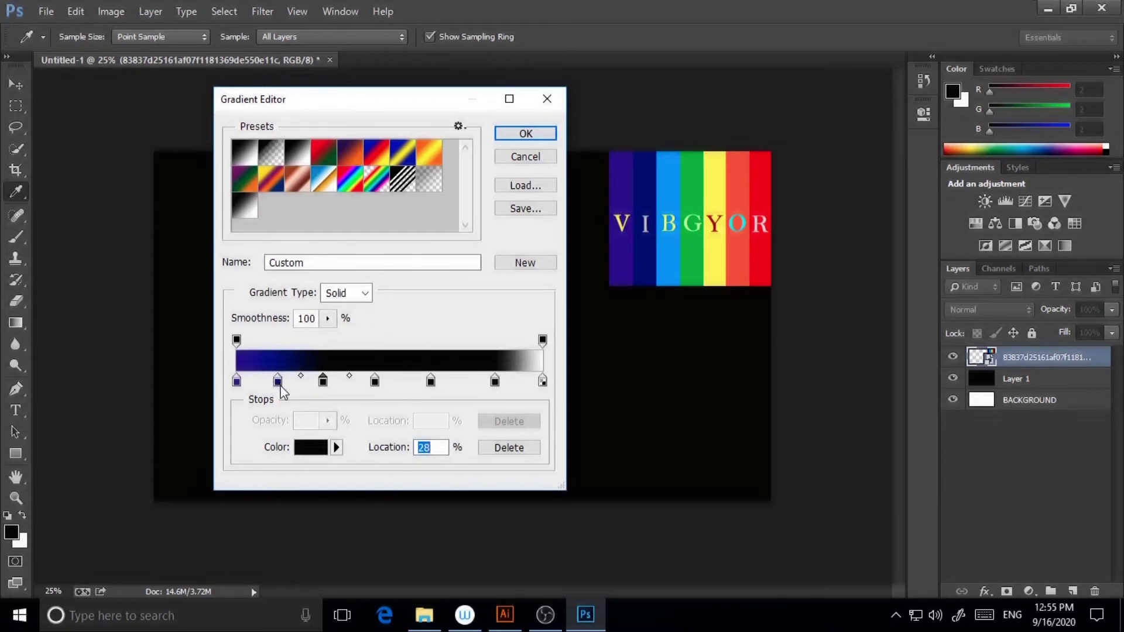
click(673, 192)
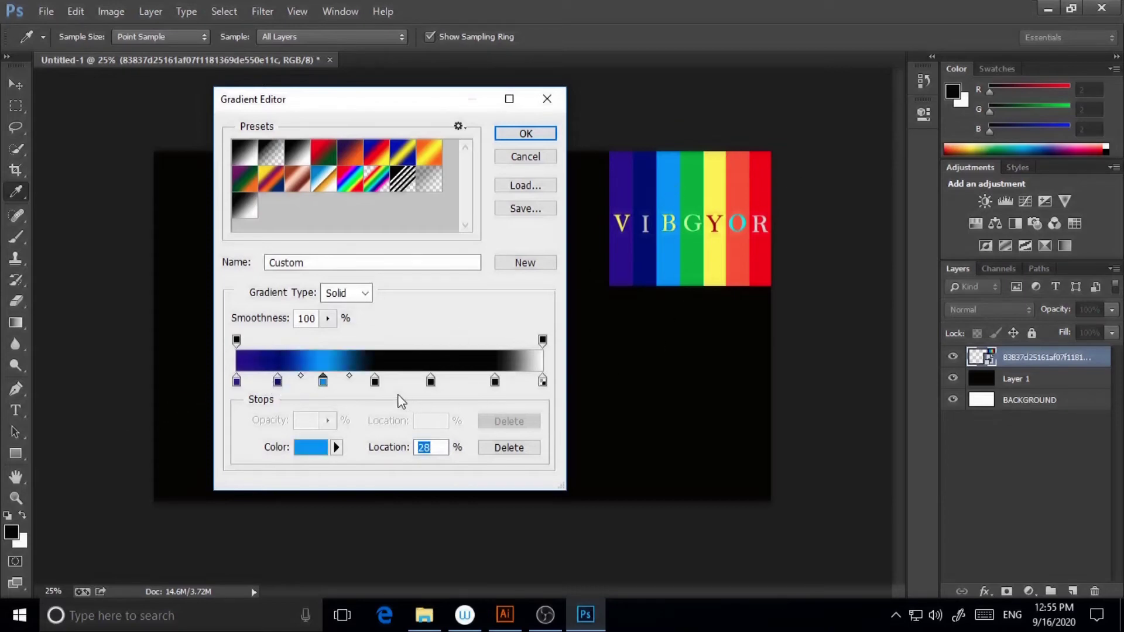
click(375, 382)
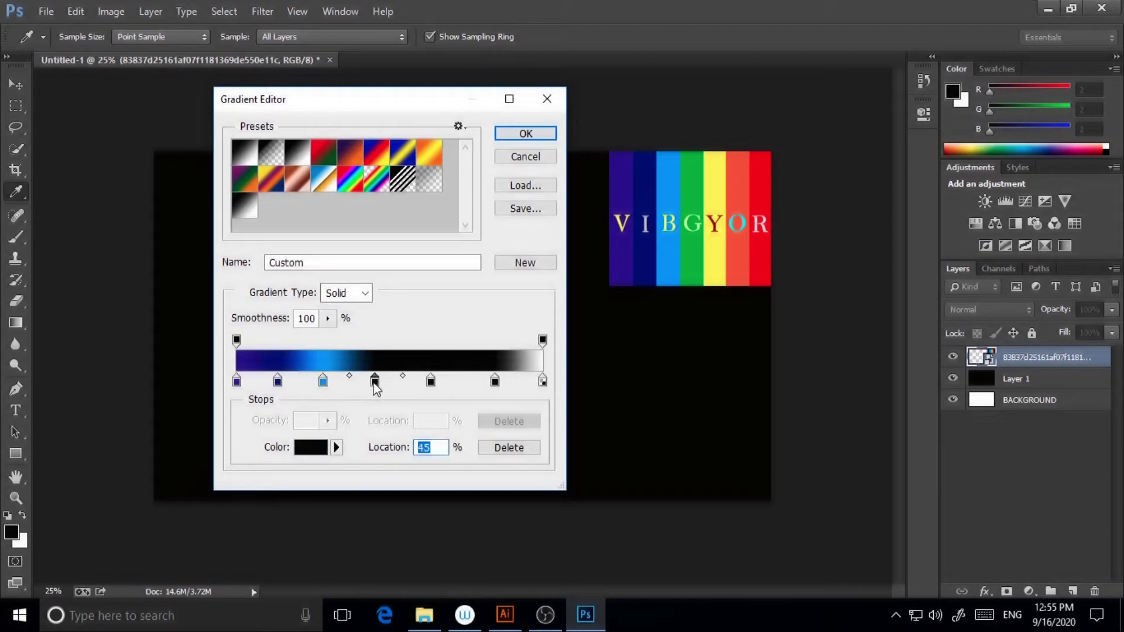
click(693, 196)
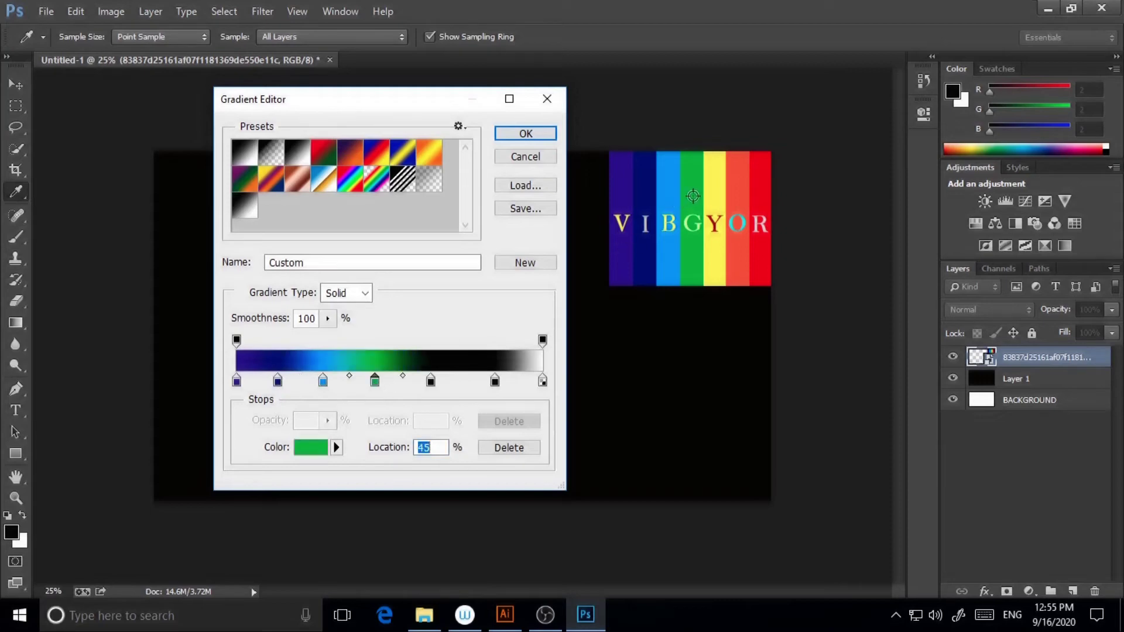
Colour the 63%, 84% and 100% stops yellow, orange and red.
click(431, 382)
click(720, 192)
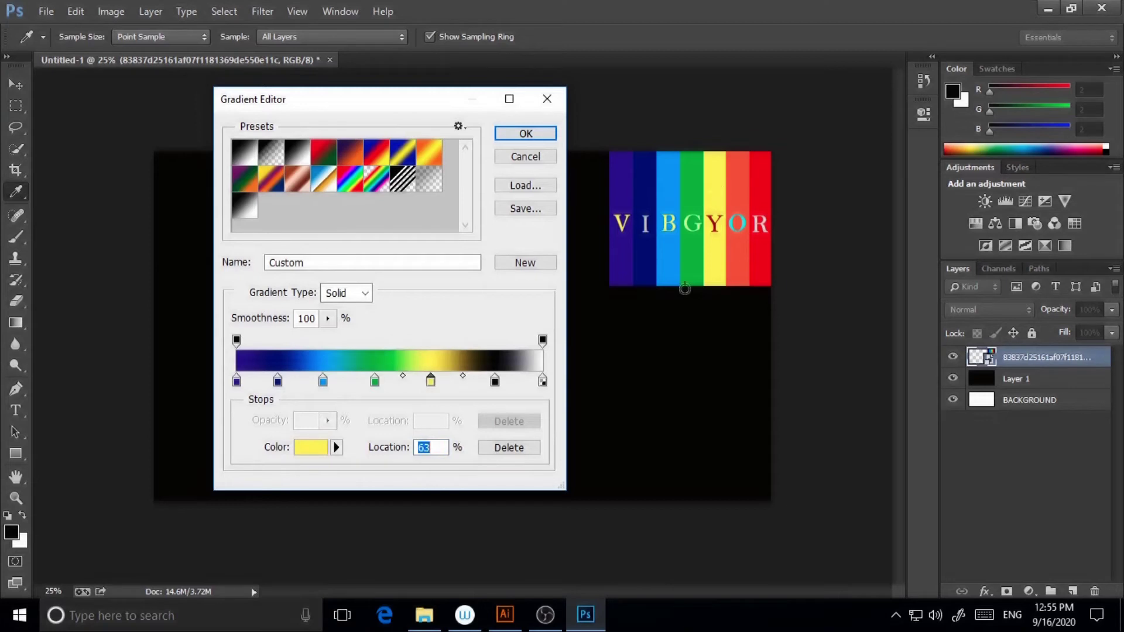
click(496, 382)
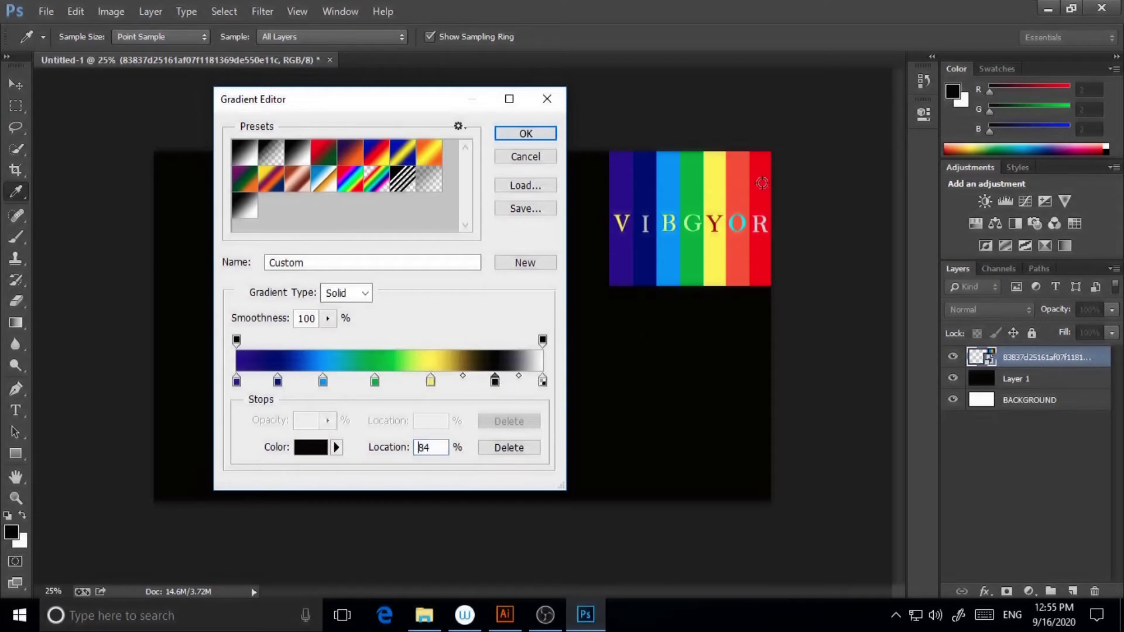
click(743, 191)
click(543, 382)
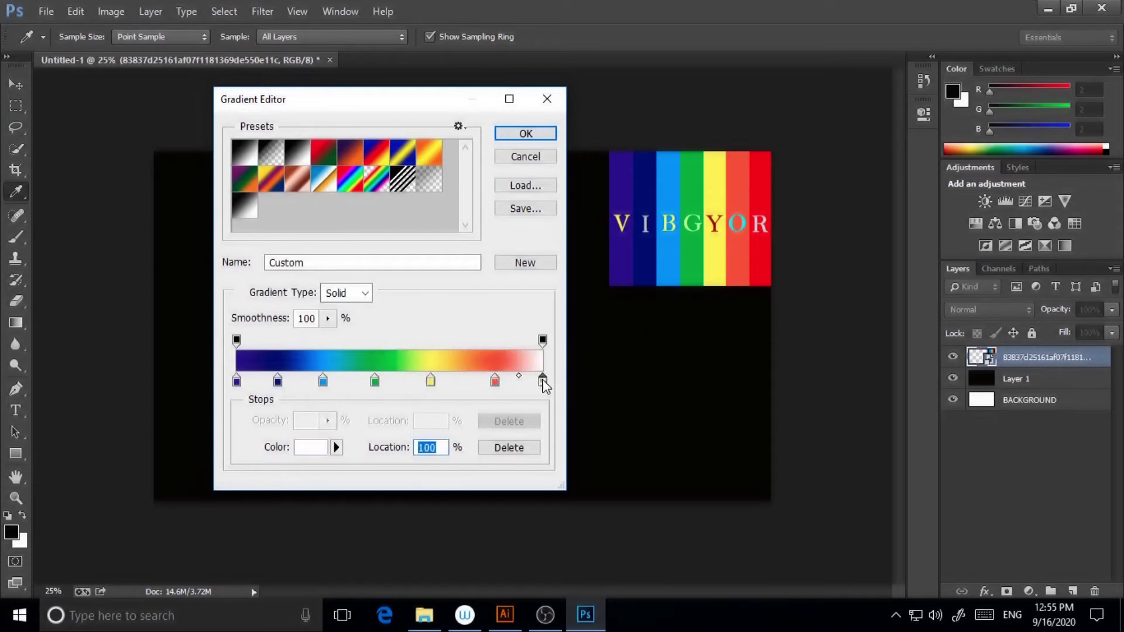
click(766, 259)
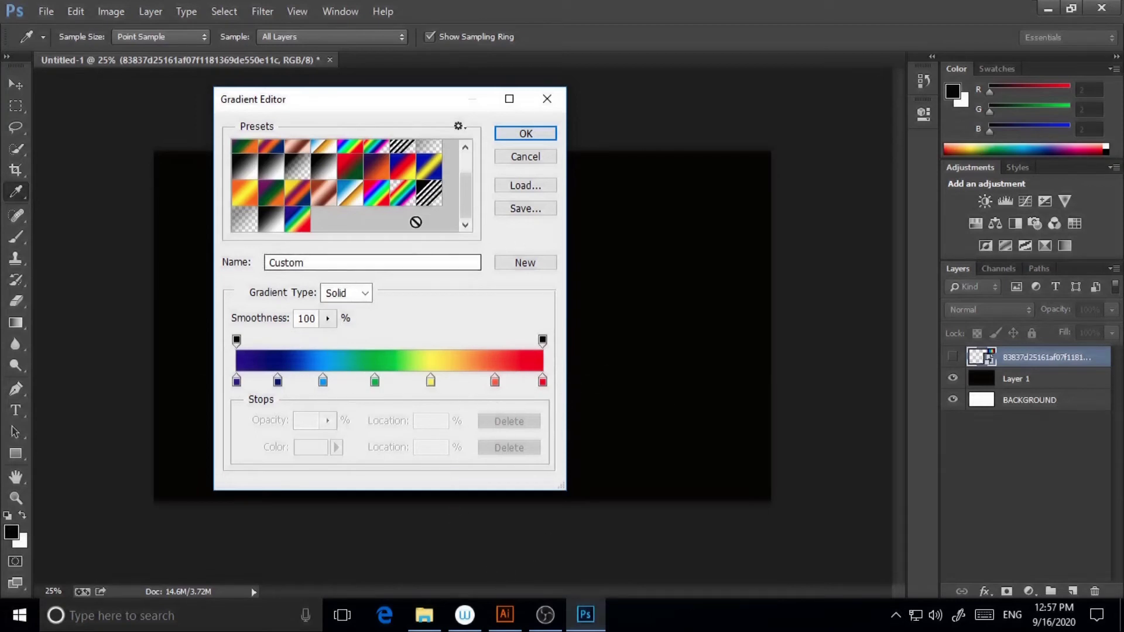
Save the rainbow gradient as a new preset, apply it, and add an empty Layer 2.
click(533, 265)
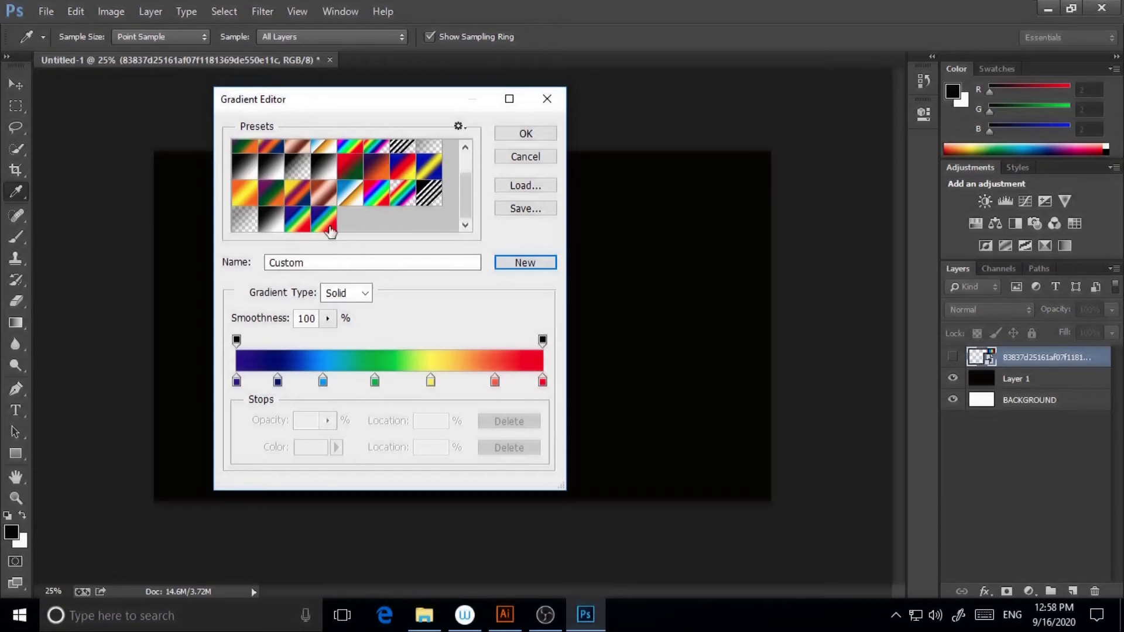
click(525, 135)
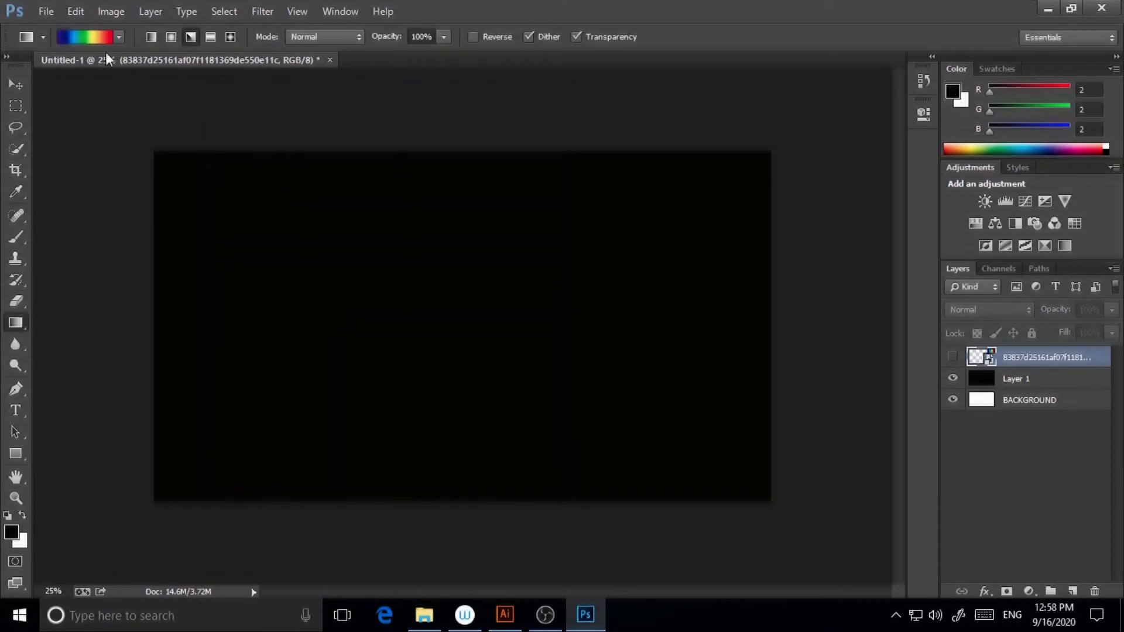
click(119, 37)
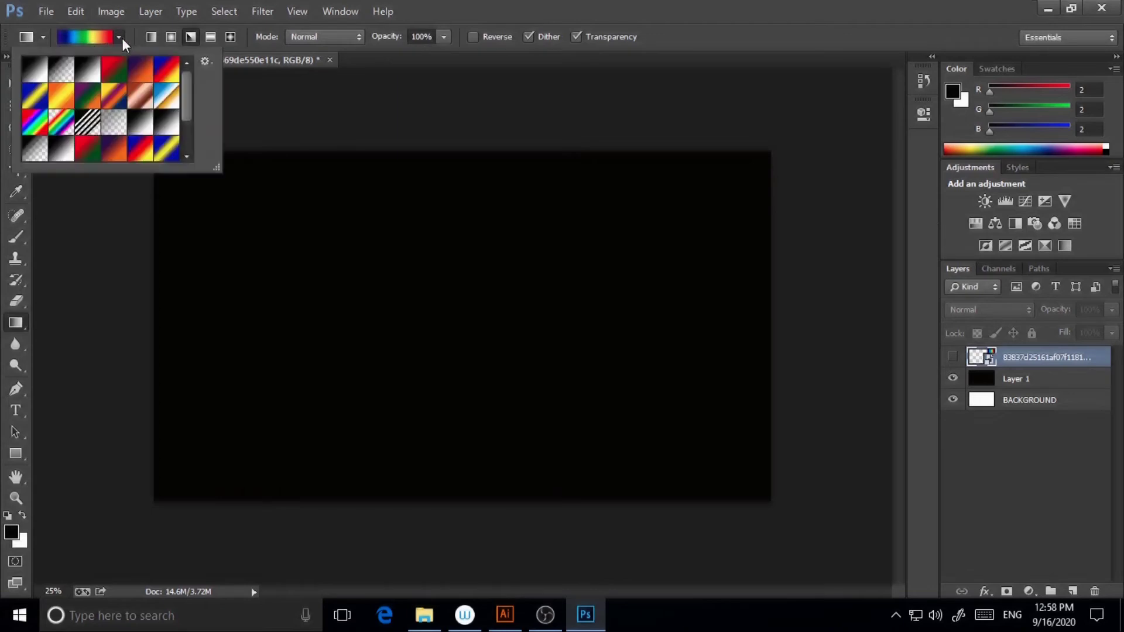
click(205, 61)
click(265, 230)
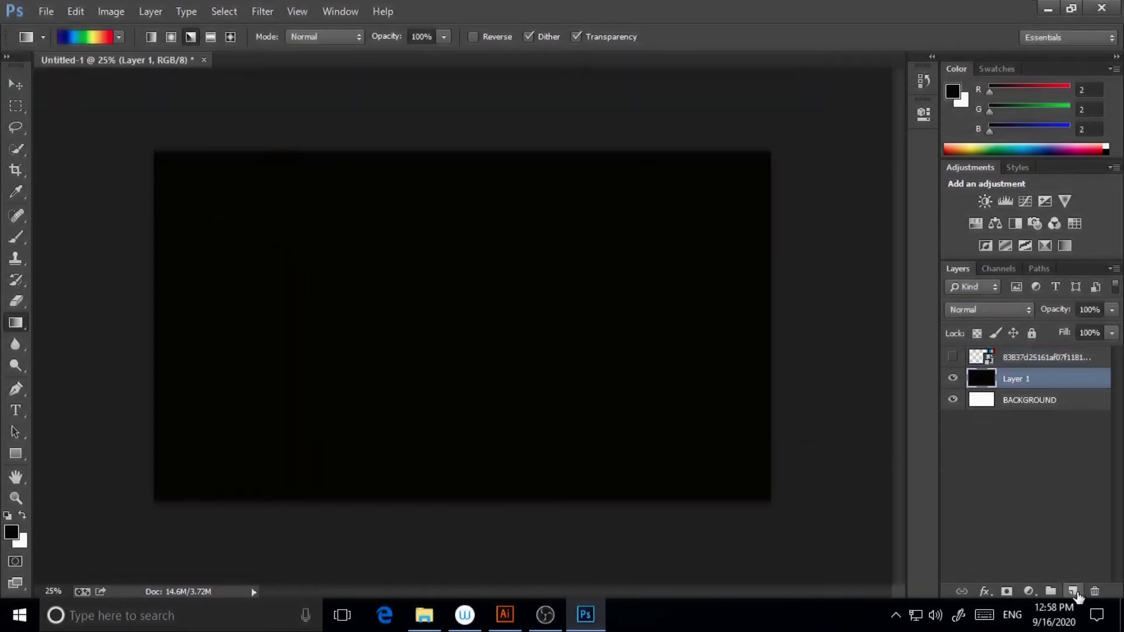
click(1074, 593)
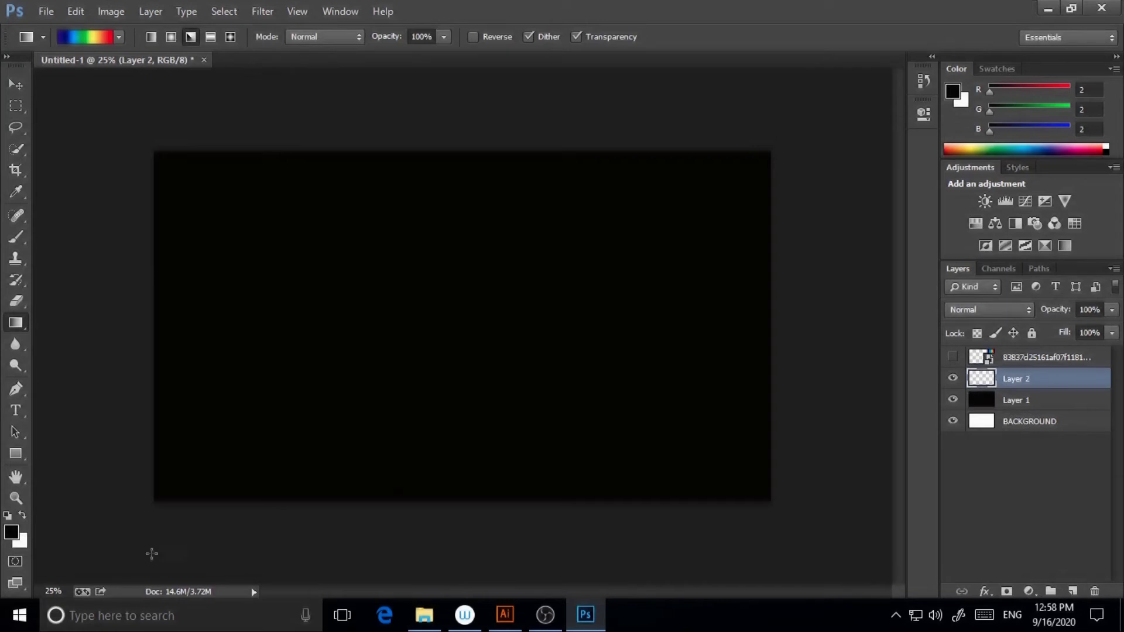
Draw a paragraph text box and type RAINBOW in near-white.
click(21, 411)
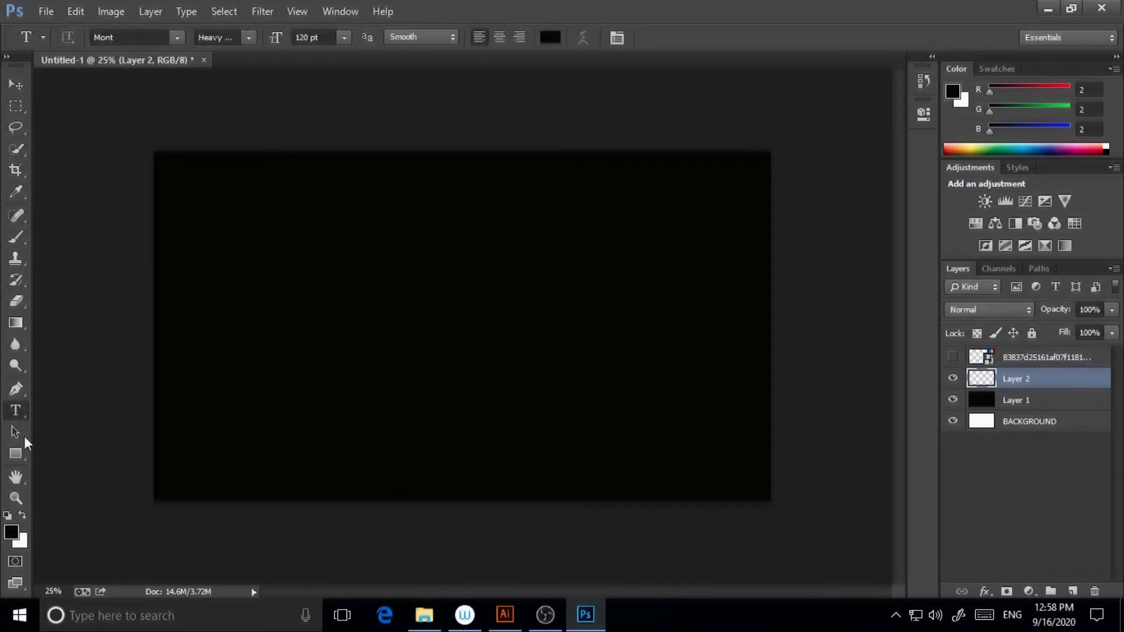
drag(239, 270, 720, 429)
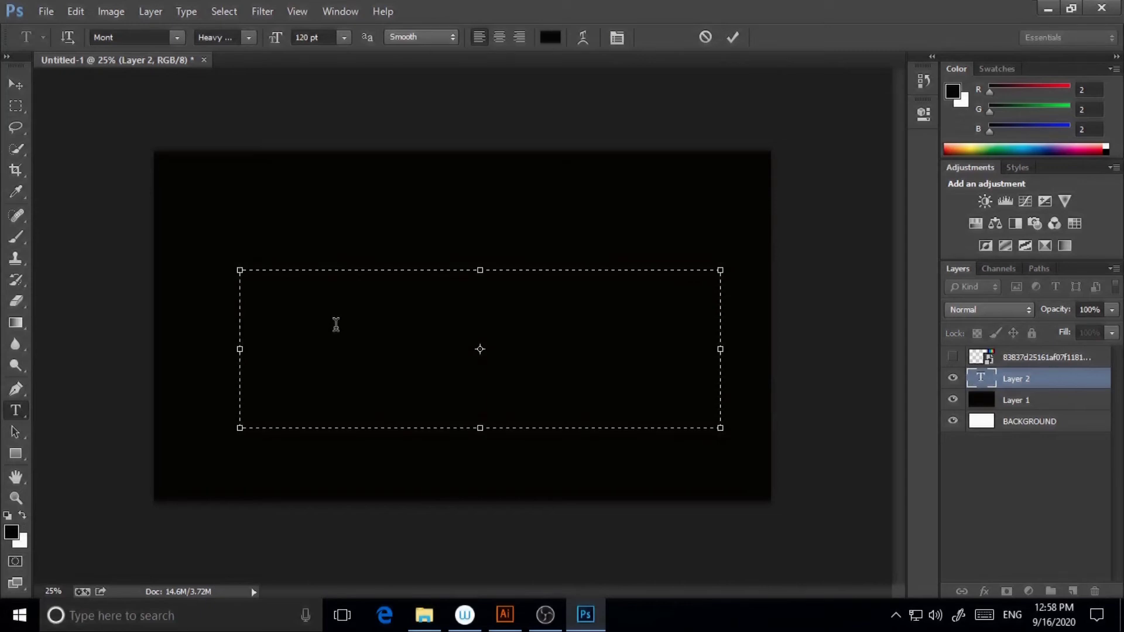
text(O)
key(BackSpace)
key(BackSpace)
key(BackSpace)
key(BackSpace)
key(BackSpace)
key(BackSpace)
key(BackSpace)
click(550, 38)
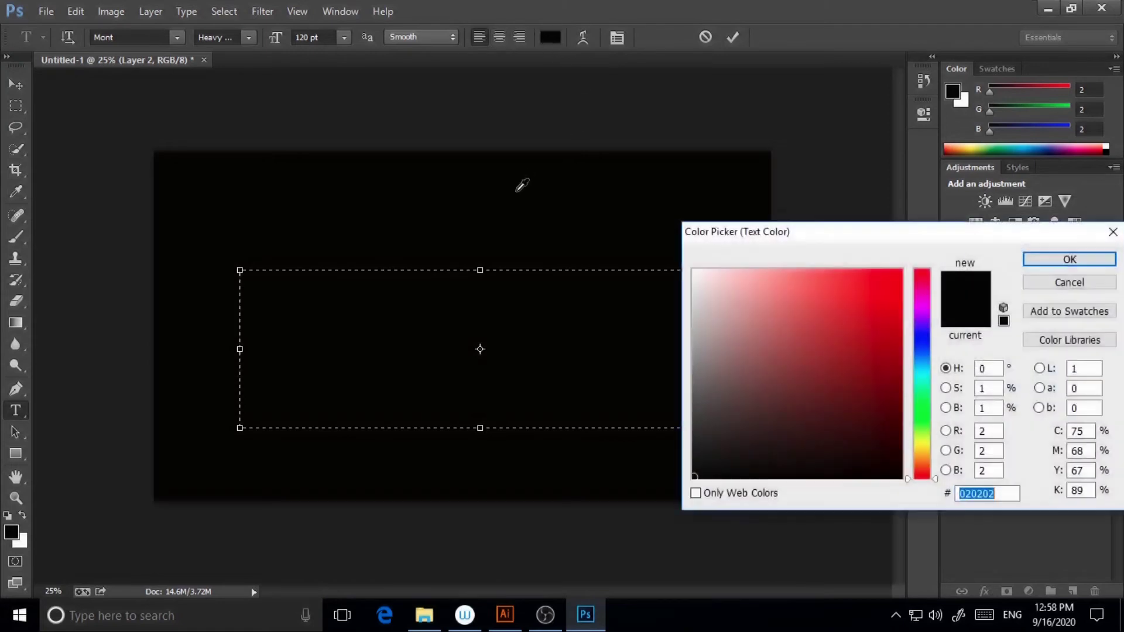
click(695, 272)
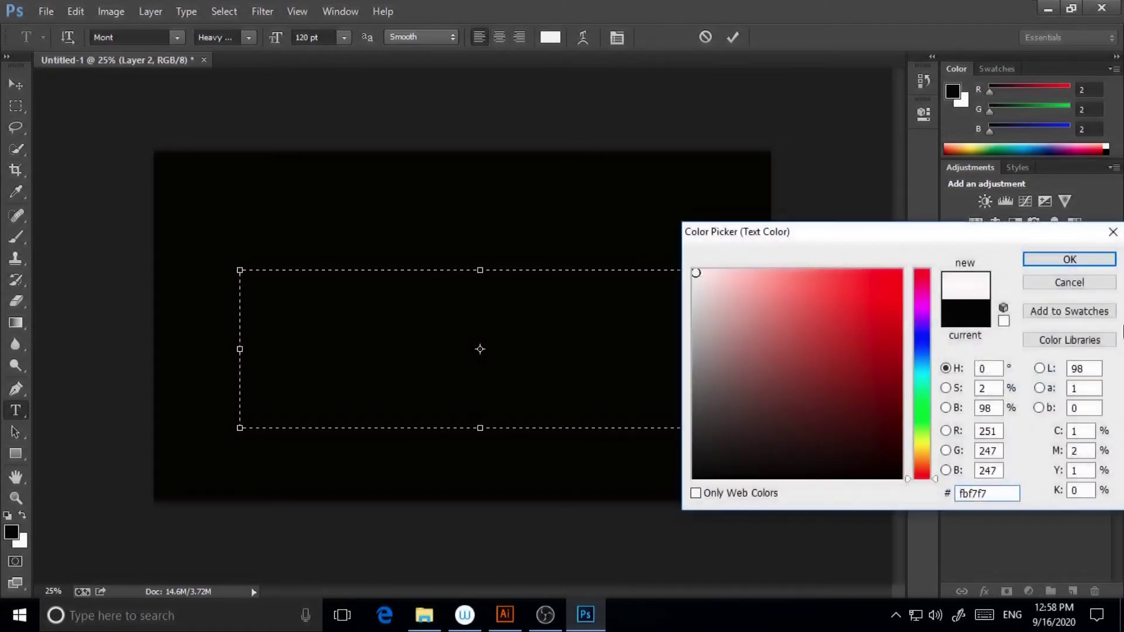
click(1069, 259)
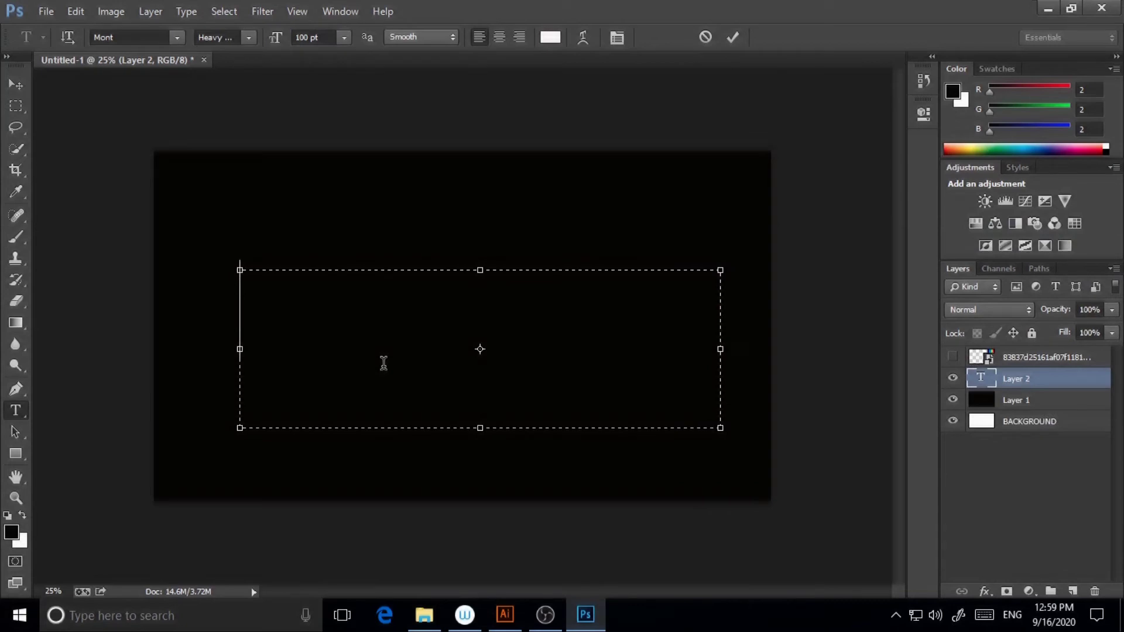
text(RAINB)
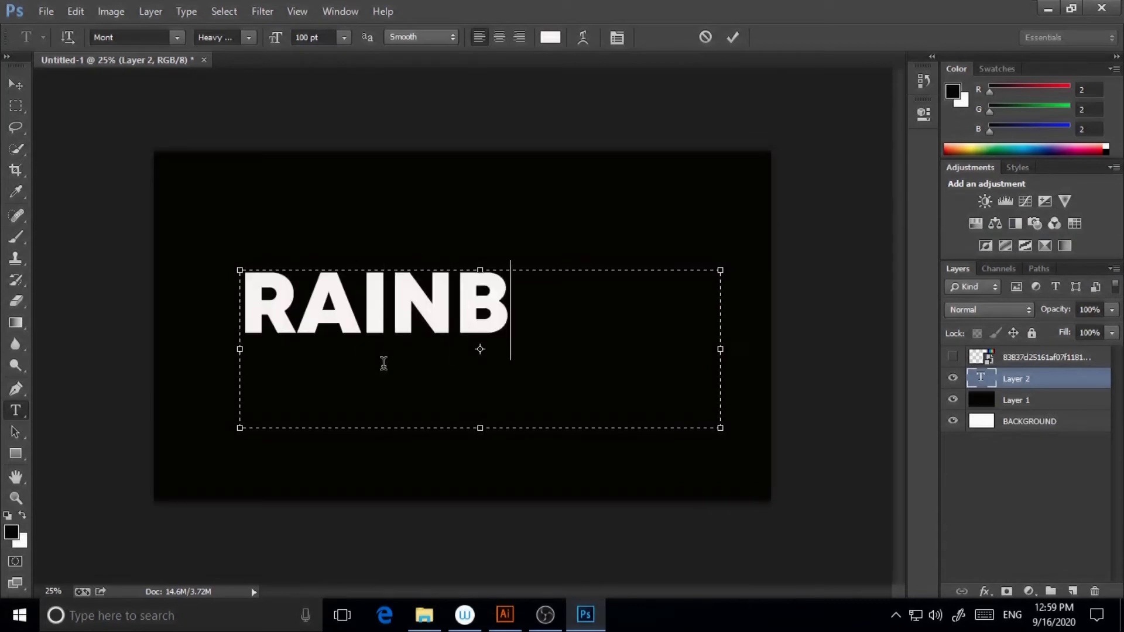
text(OW)
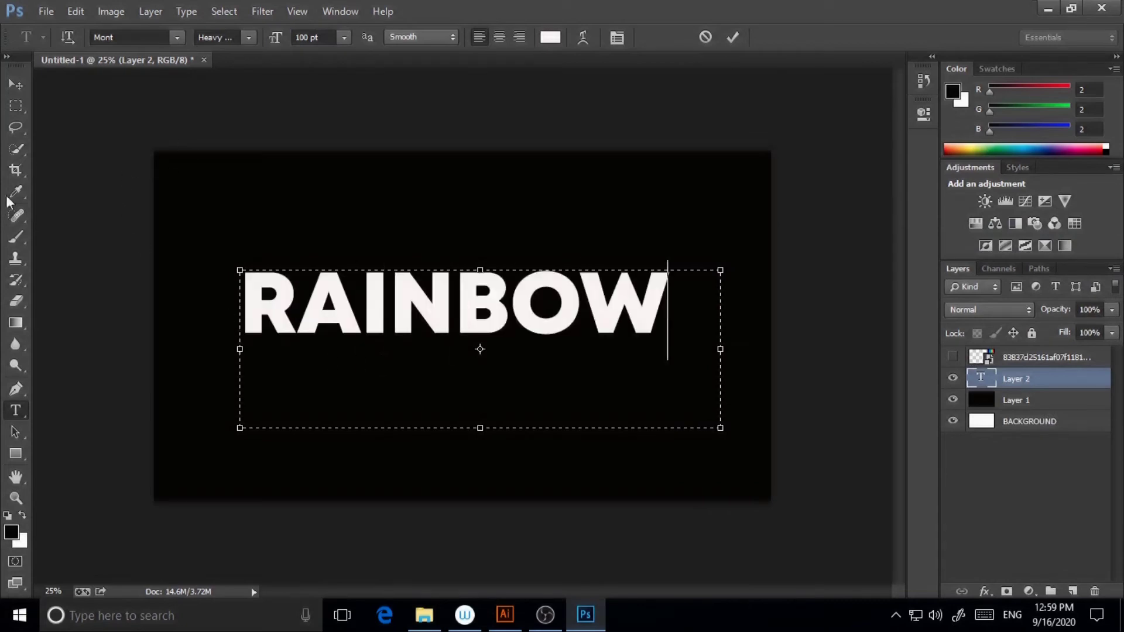
Move the RAINBOW text slightly down and to the right.
click(17, 86)
drag(609, 309, 618, 340)
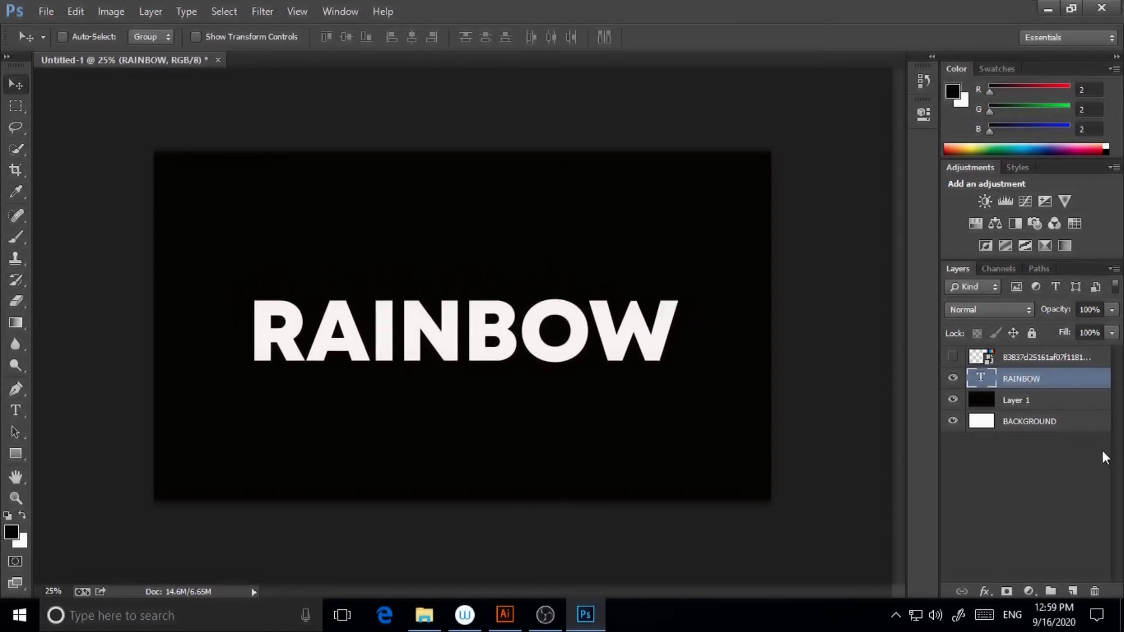
click(233, 18)
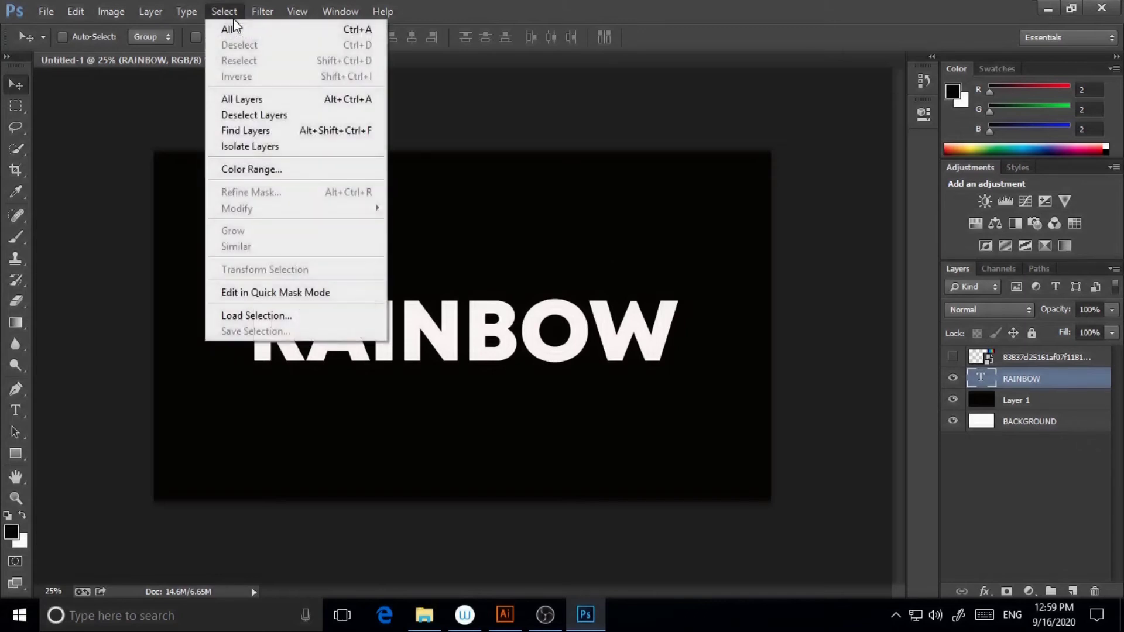
Load the RAINBOW letters as a selection, hide the text layer, and add Layer 2.
click(257, 315)
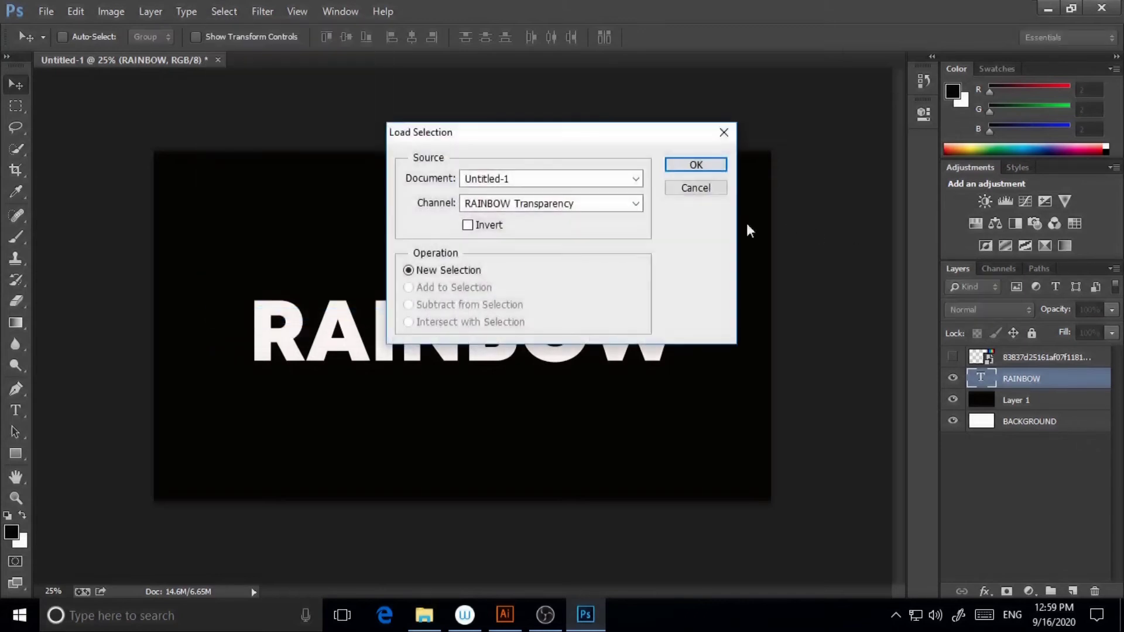
click(708, 168)
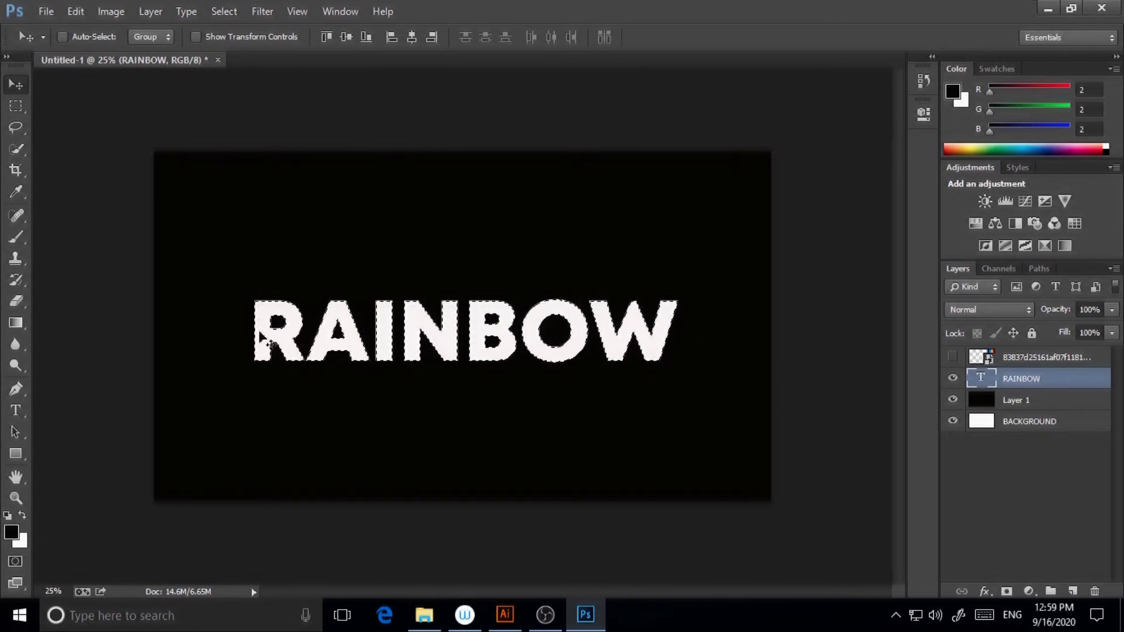
click(953, 379)
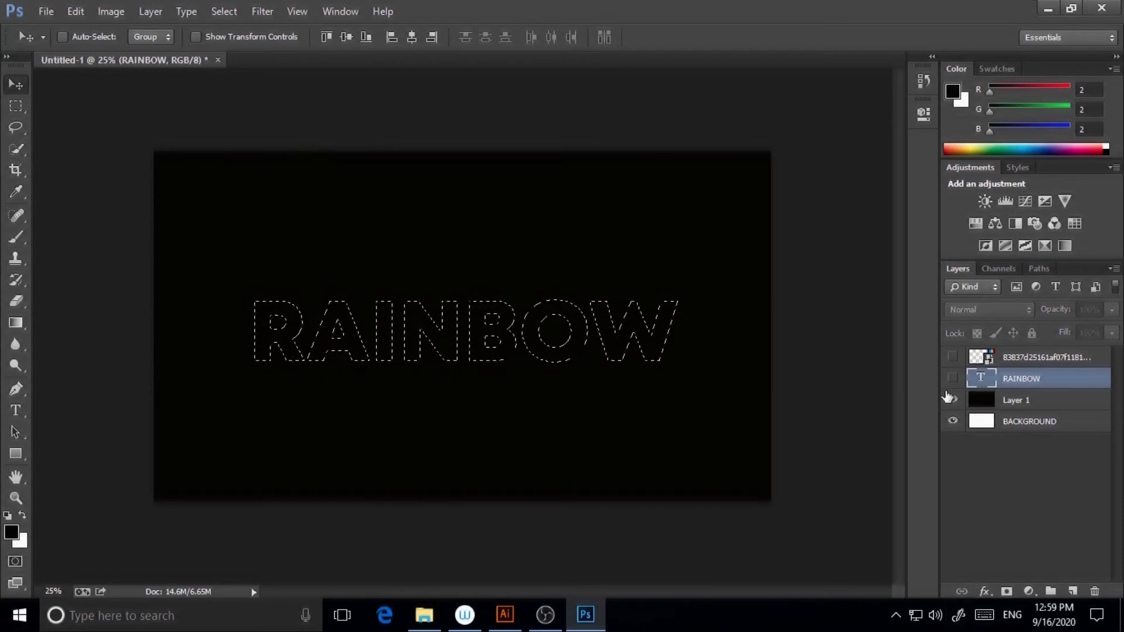
click(1073, 592)
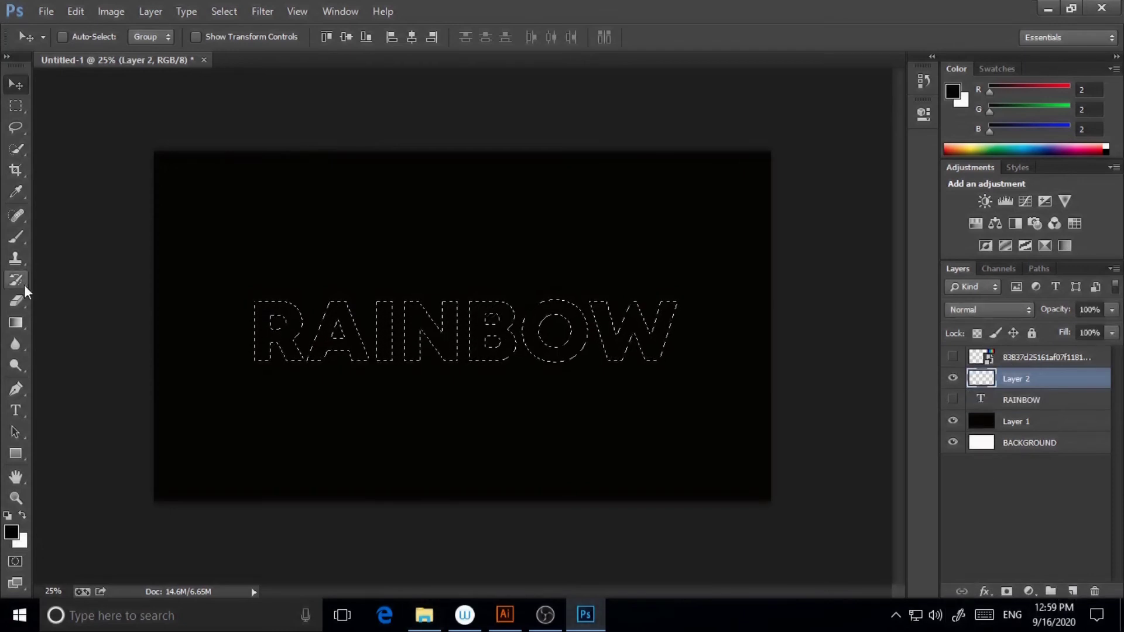
Fill the RAINBOW selection with a linear rainbow gradient, indigo on the left to red on the right.
click(16, 322)
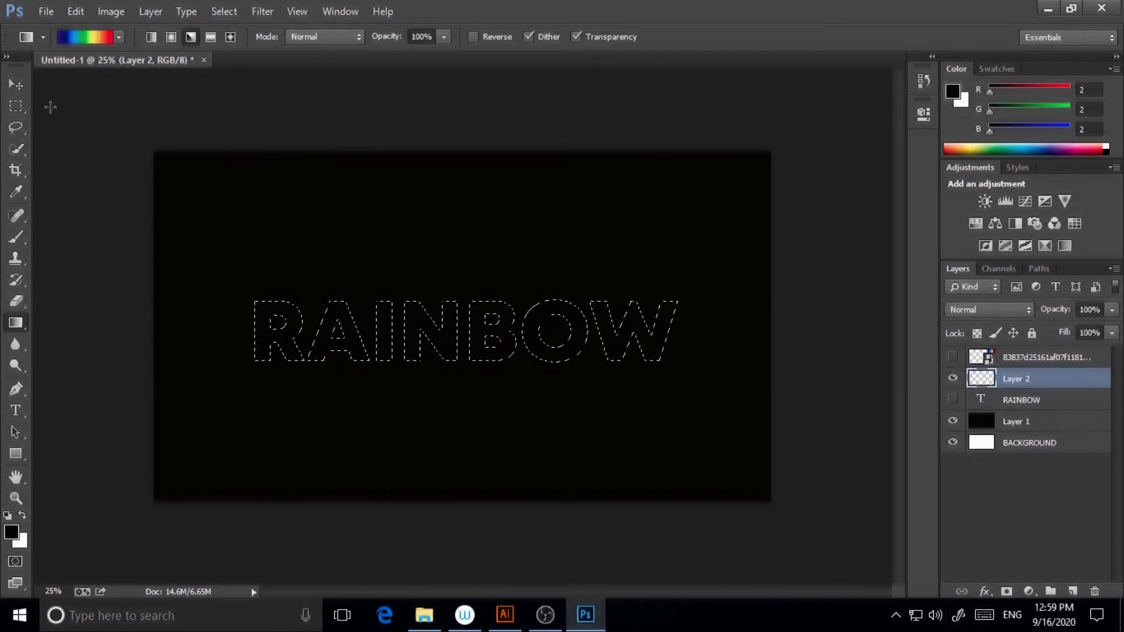
drag(251, 384, 320, 375)
key(ctrl+z)
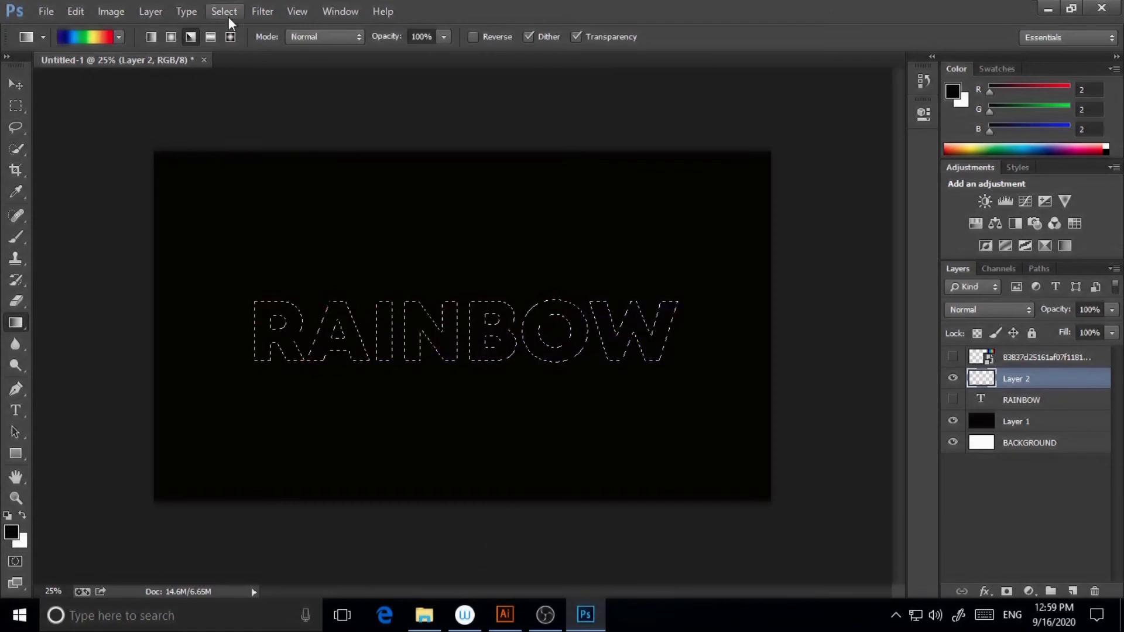
click(152, 37)
drag(341, 381, 632, 508)
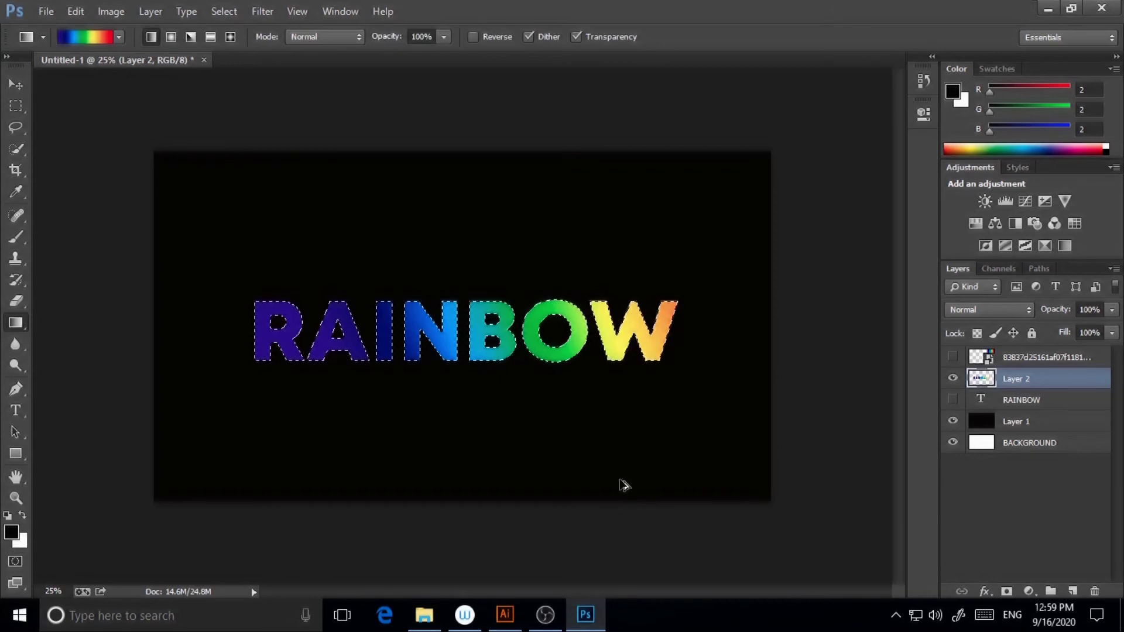
key(ctrl+z)
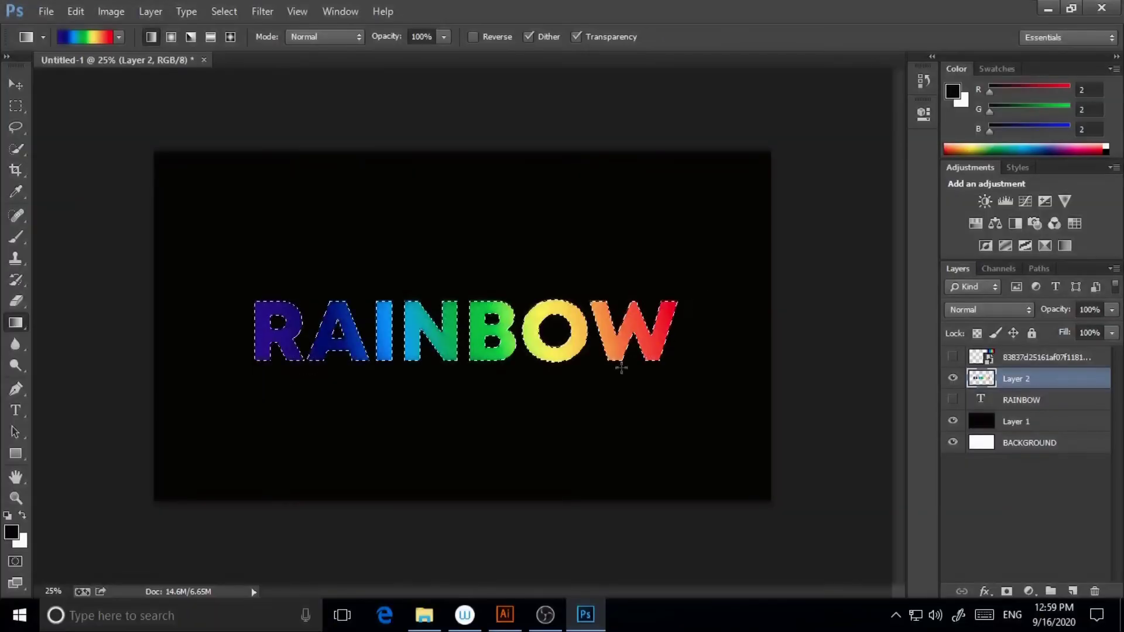
drag(628, 359, 351, 357)
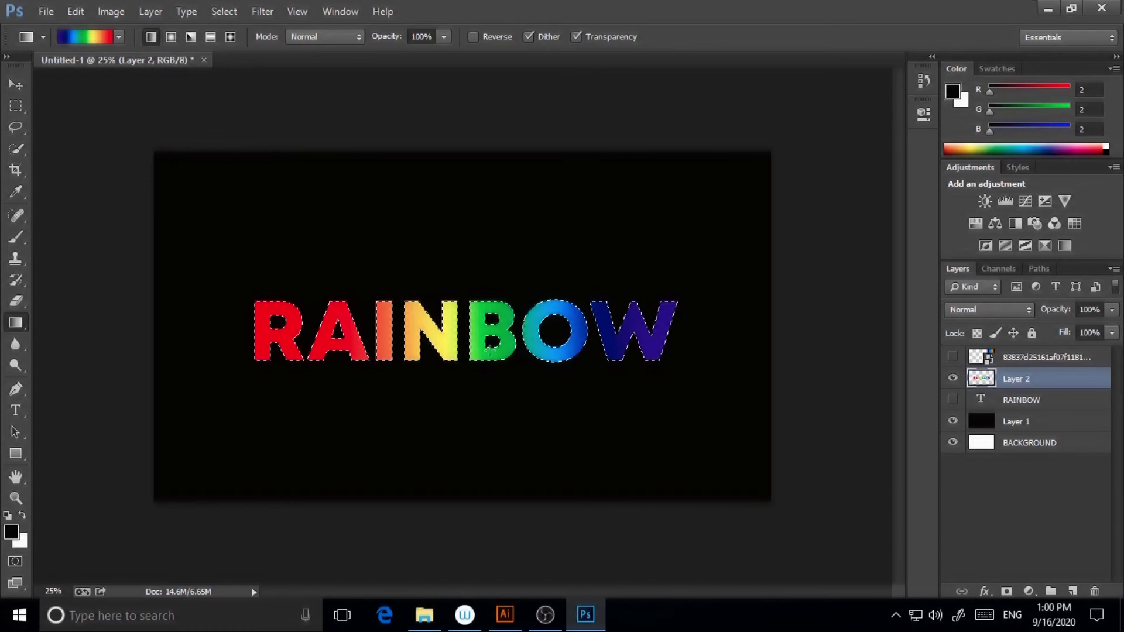
key(ctrl+z)
drag(261, 384, 615, 357)
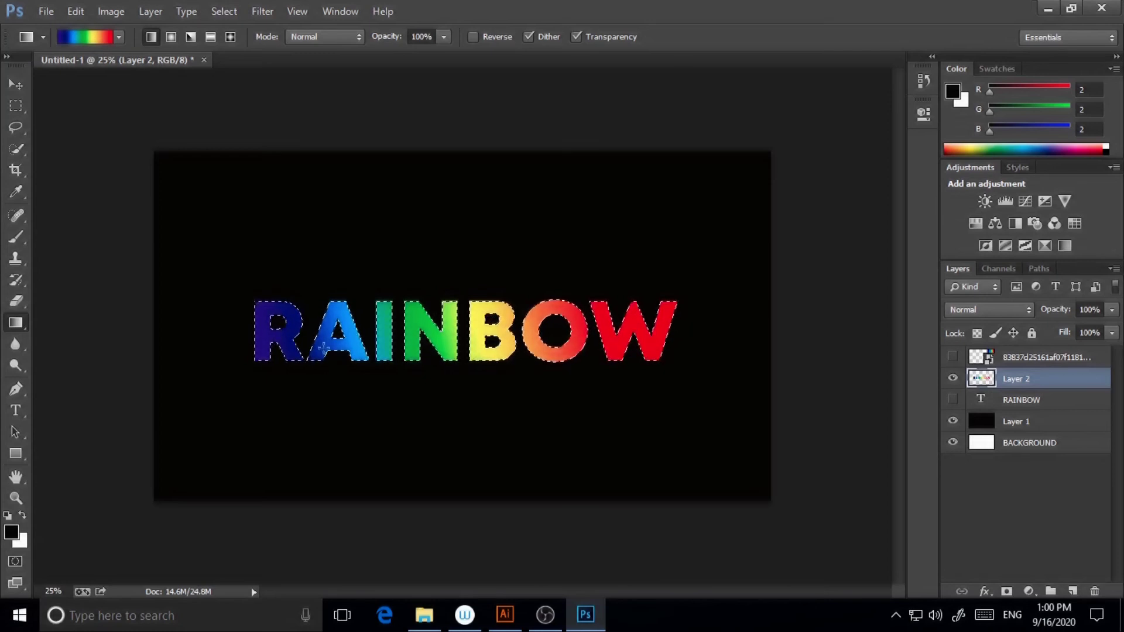
click(233, 16)
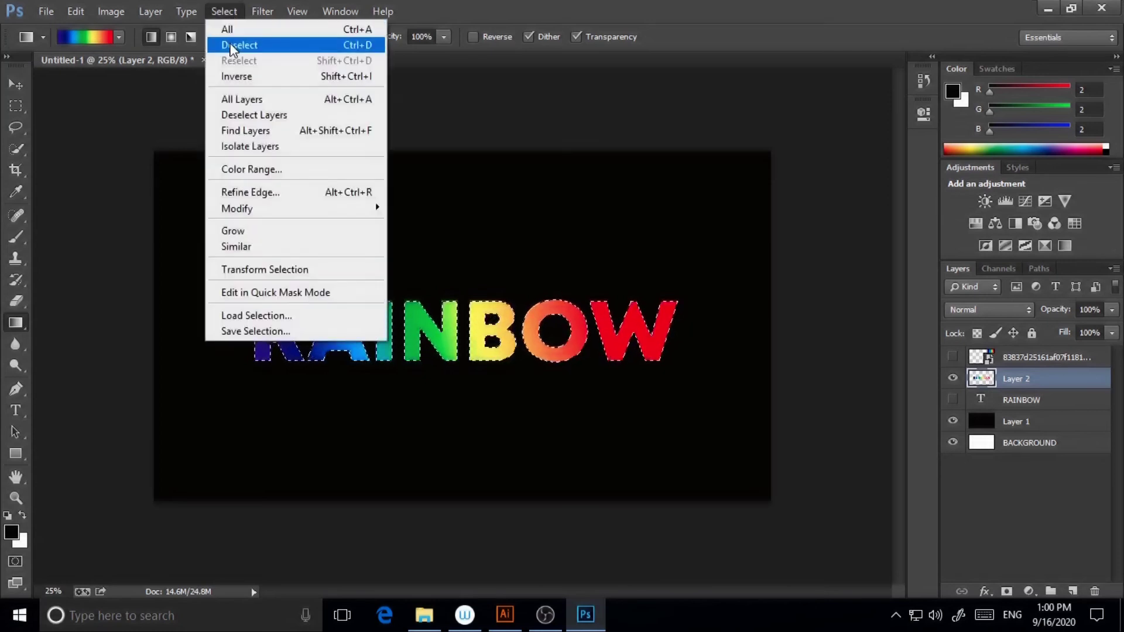
Deselect the letters and shift Layer 2's rainbow text slightly right and down.
click(240, 45)
click(16, 84)
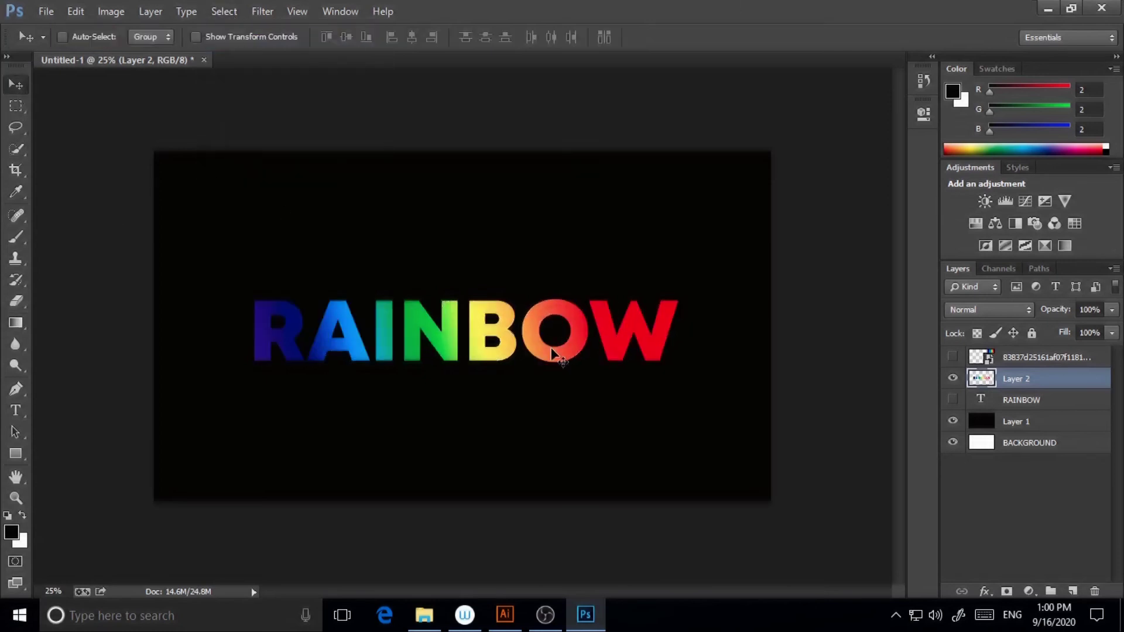
drag(552, 353, 576, 358)
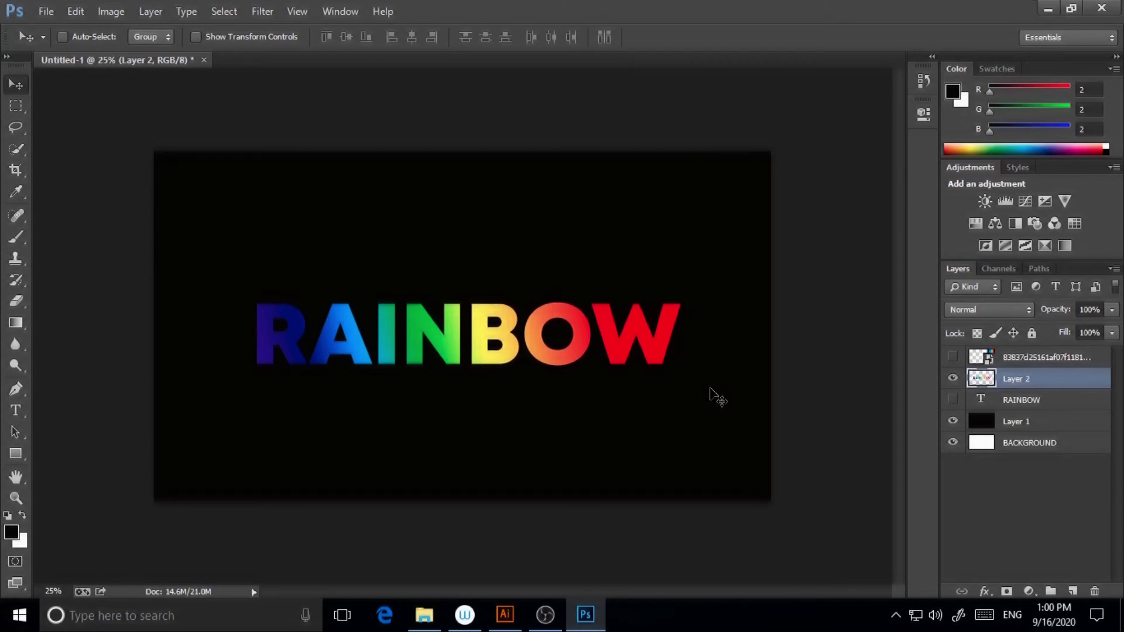
click(152, 18)
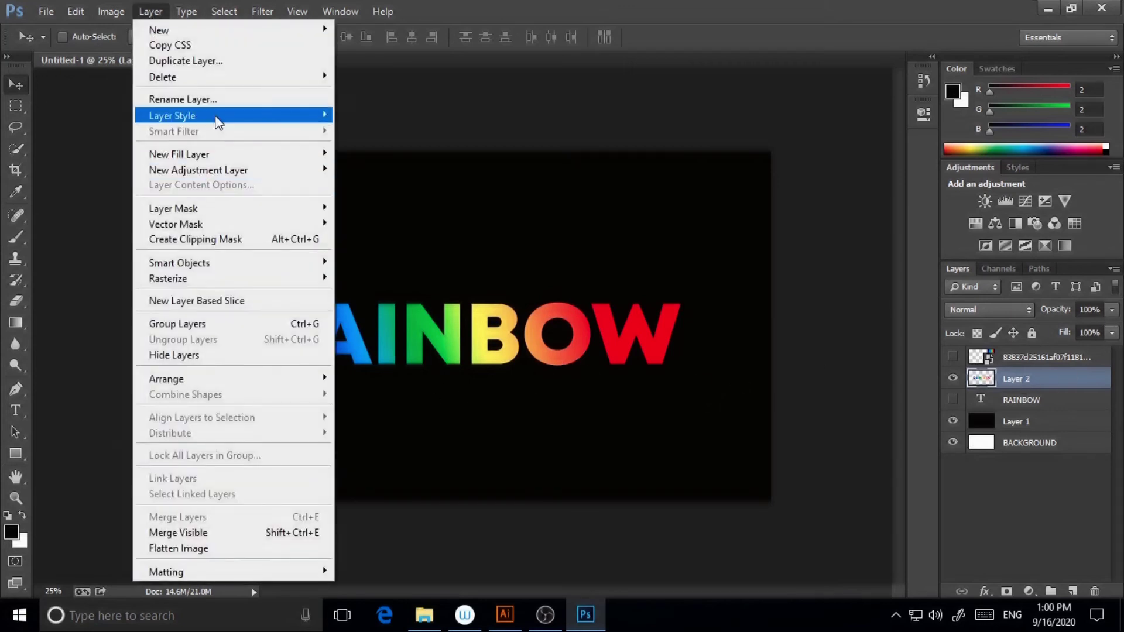
Add a Bevel & Emboss style to Layer 2 with a bright blue highlight colour.
mouse_move(218, 122)
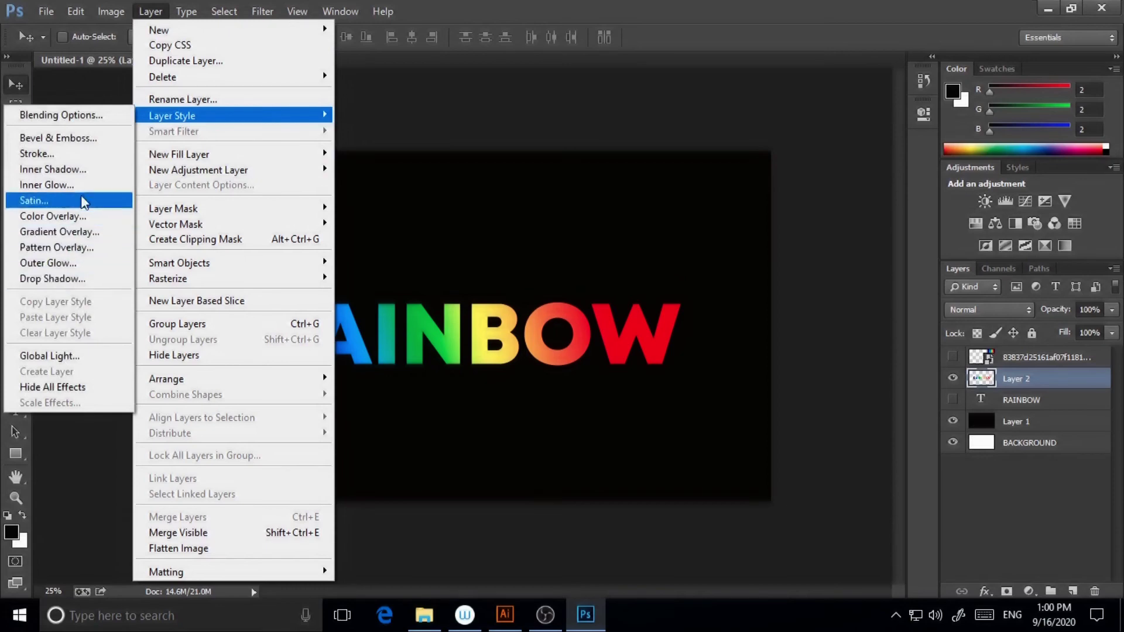
click(83, 140)
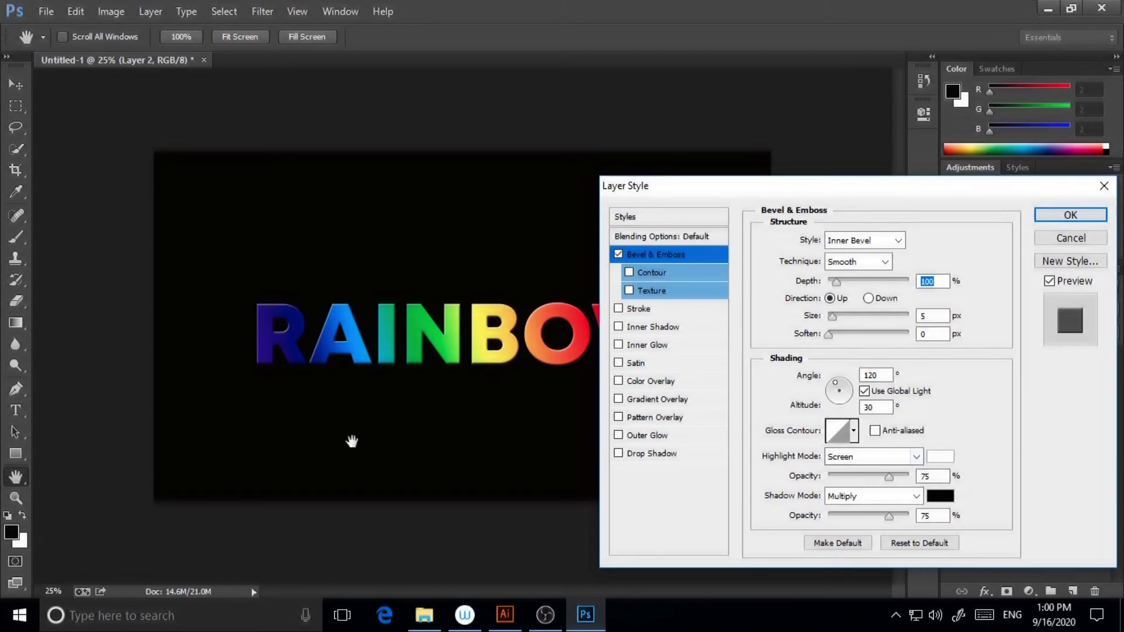
click(939, 456)
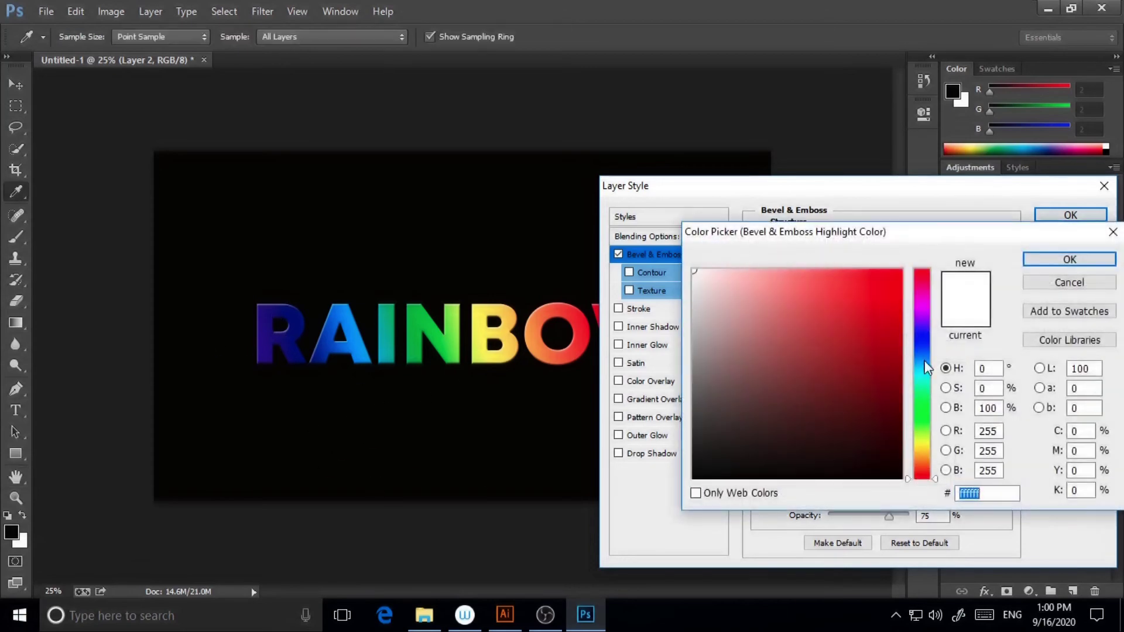
click(924, 360)
click(846, 280)
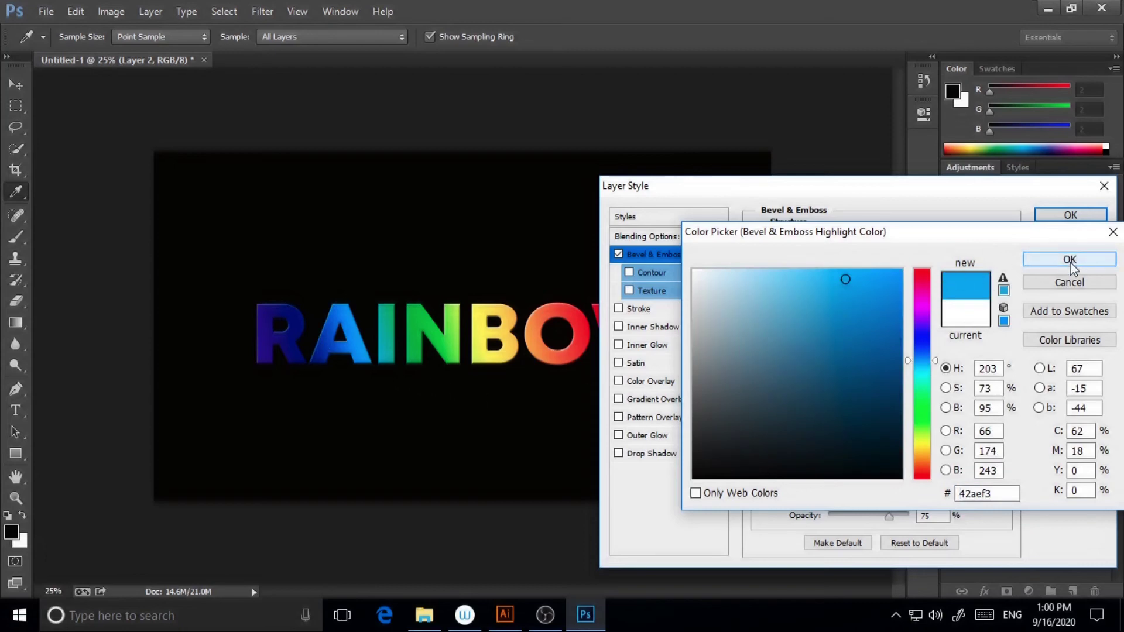
click(1071, 259)
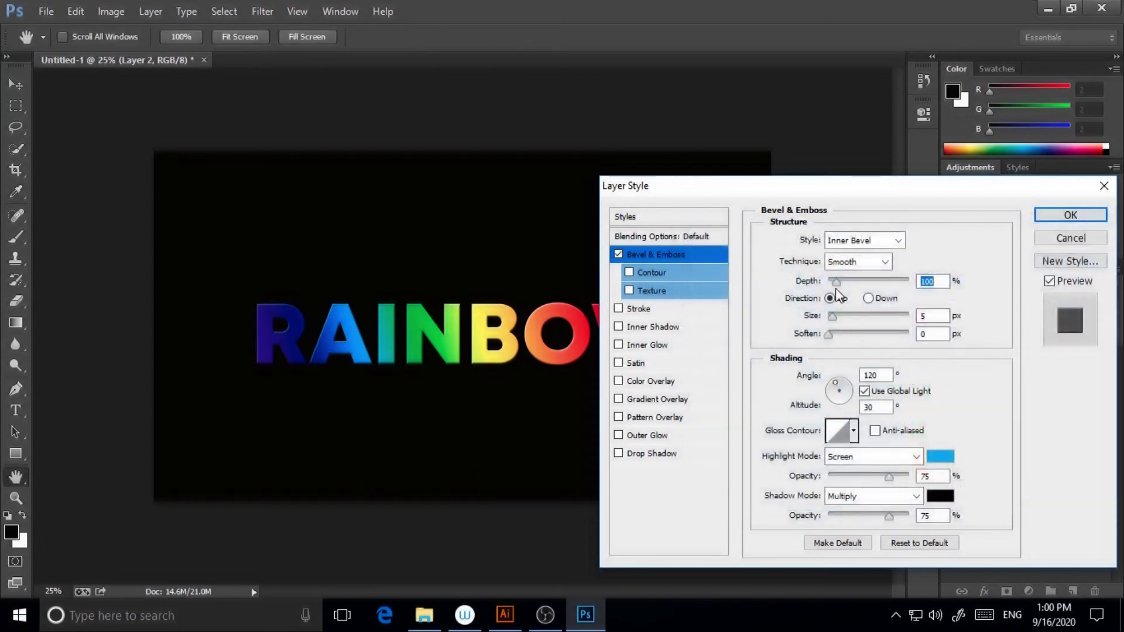
Raise the bevel depth to 134% and set a near-white shadow colour.
drag(838, 283, 843, 286)
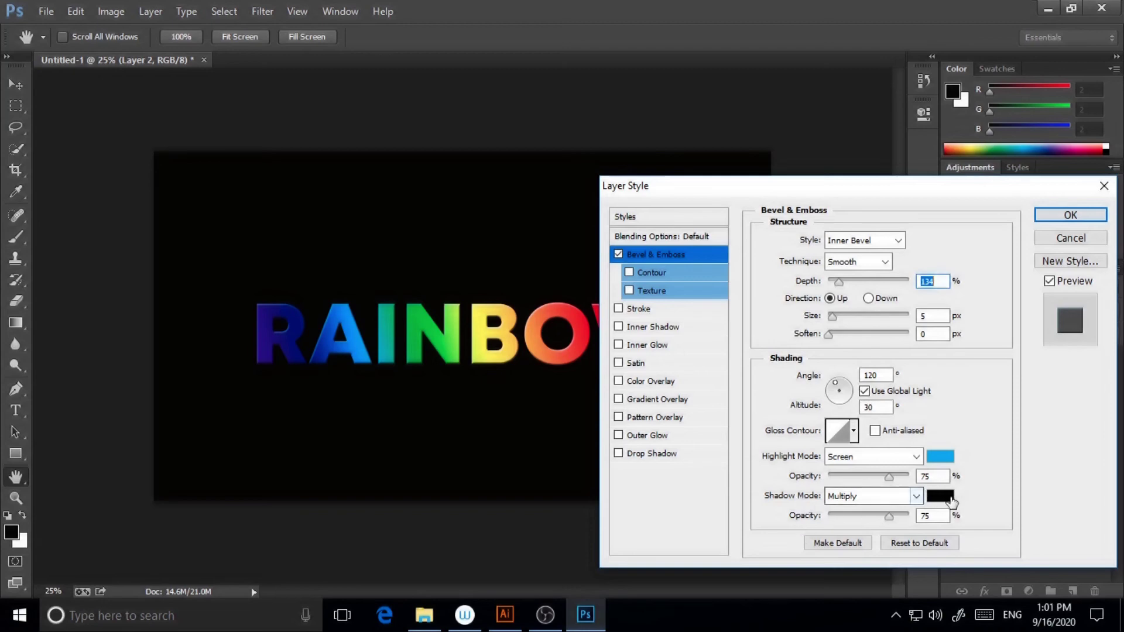
click(941, 496)
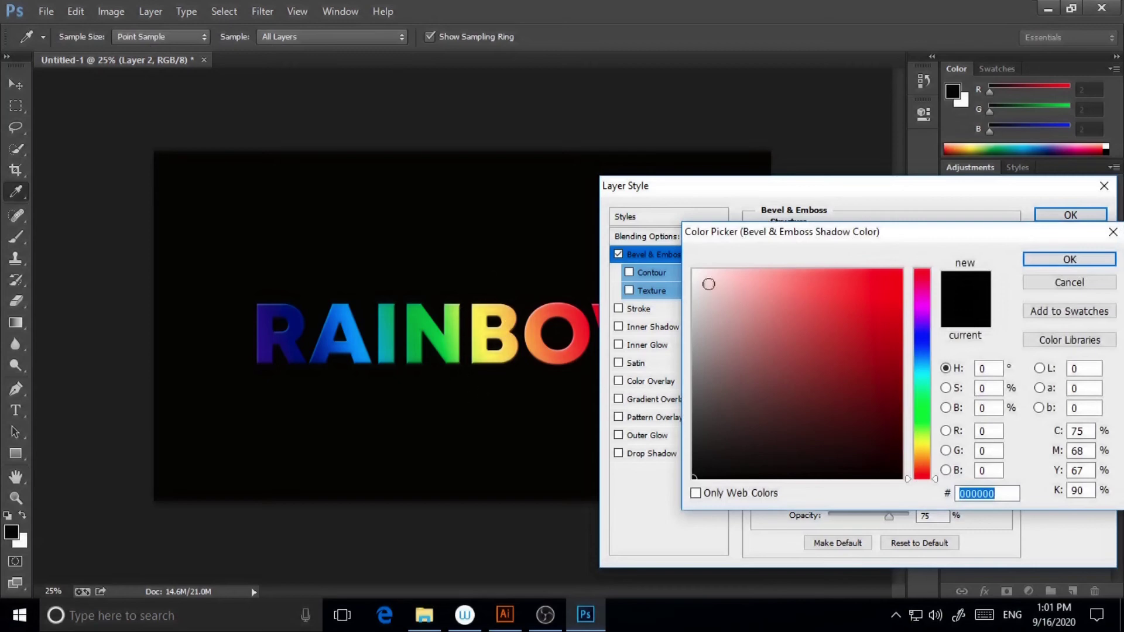
click(694, 271)
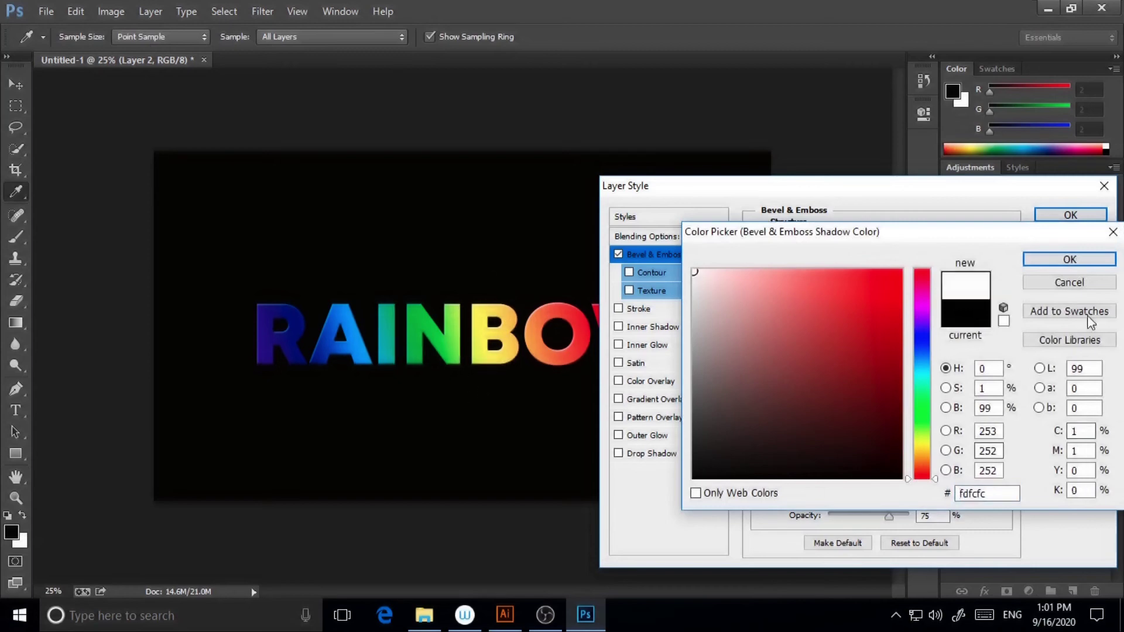
click(1075, 261)
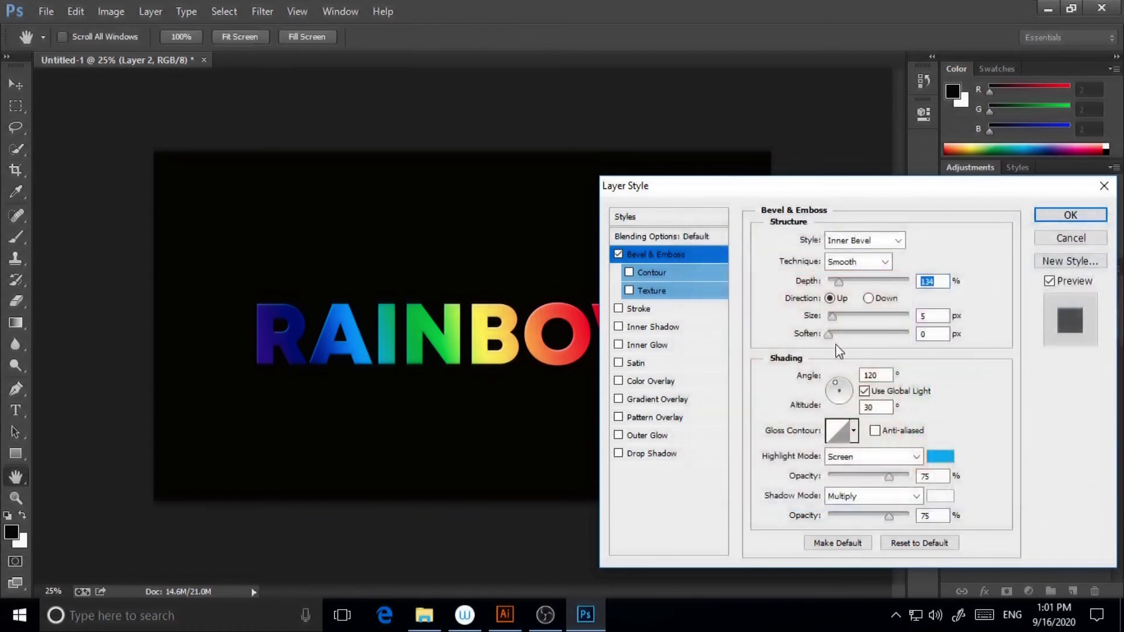
Change the highlight colour to magenta e316c4, highlight opacity to 52% and shadow opacity to 100%.
click(941, 456)
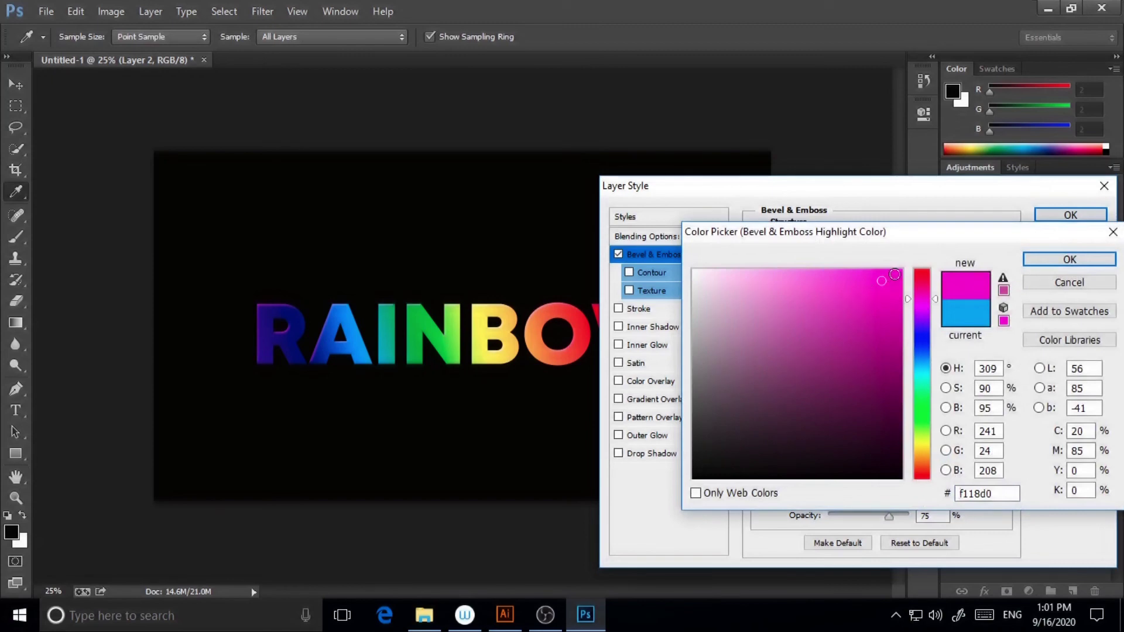
click(889, 278)
click(881, 292)
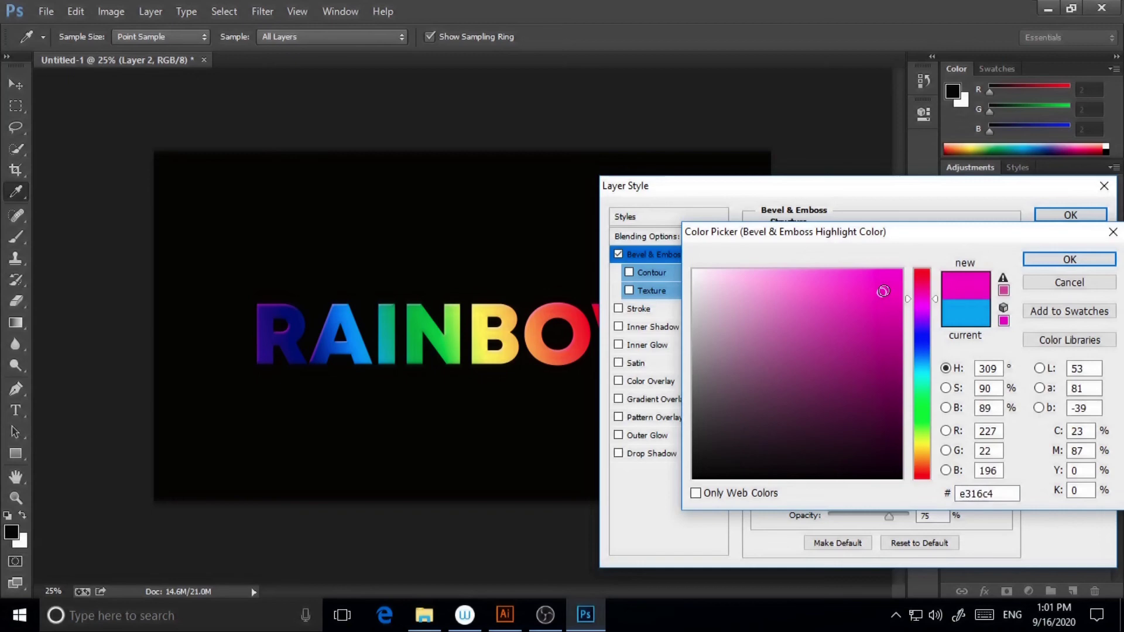
click(1068, 263)
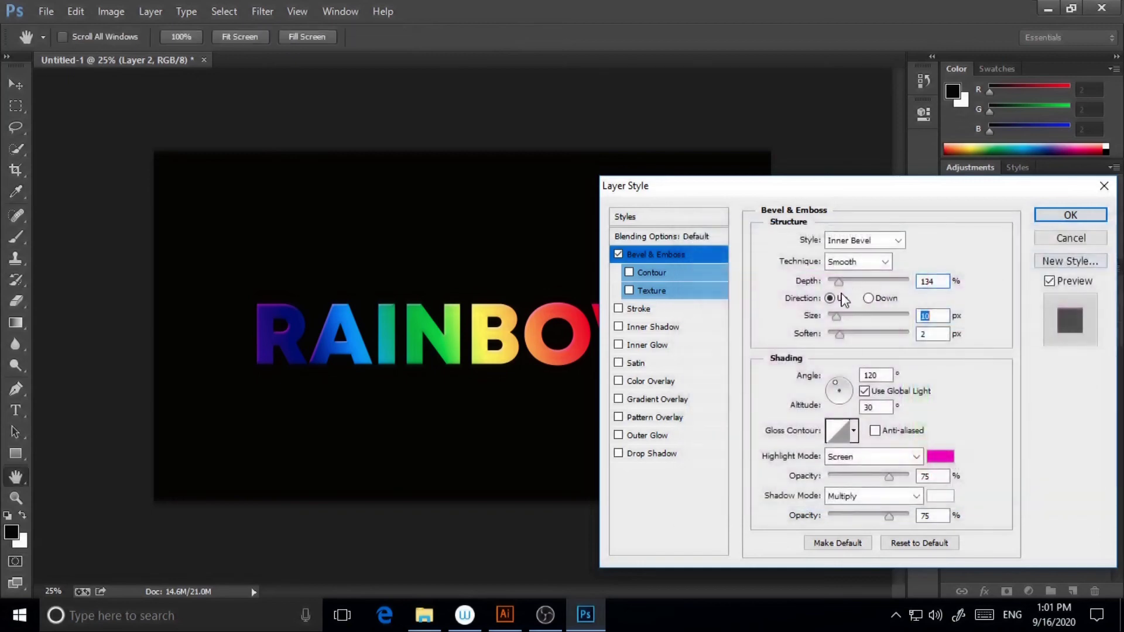
drag(840, 285, 842, 286)
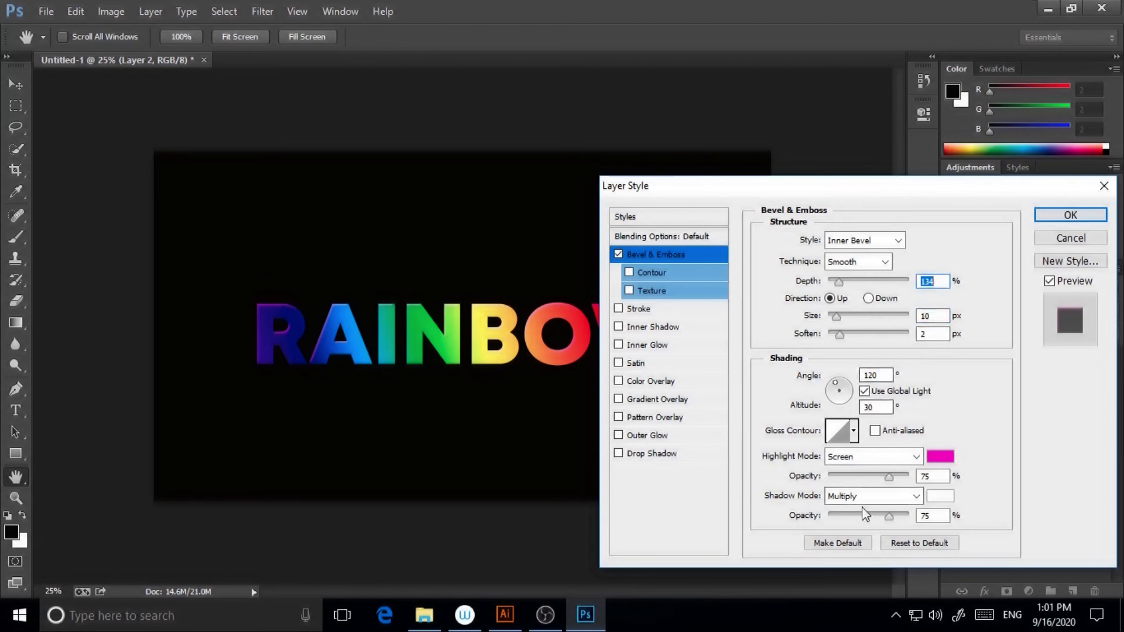
mouse_move(889, 517)
mouse_down()
mouse_move(861, 518)
mouse_move(892, 516)
mouse_up()
drag(889, 478, 872, 481)
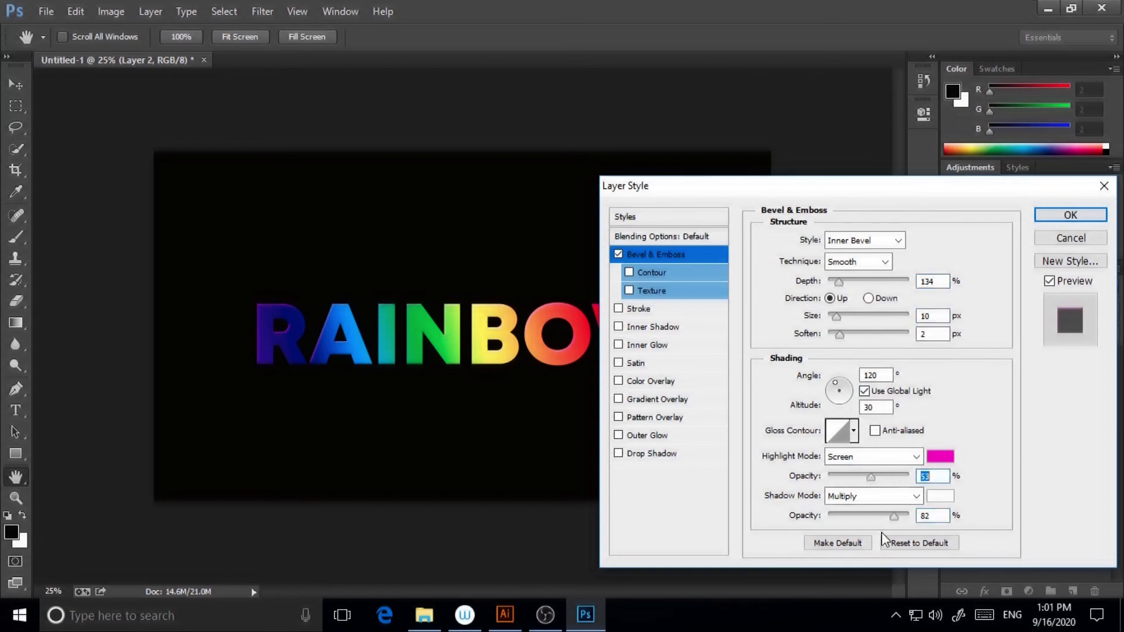
drag(900, 520, 922, 522)
drag(871, 478, 875, 481)
Set the highlight blend mode to Screen and apply the Bevel & Emboss to Layer 2.
click(873, 457)
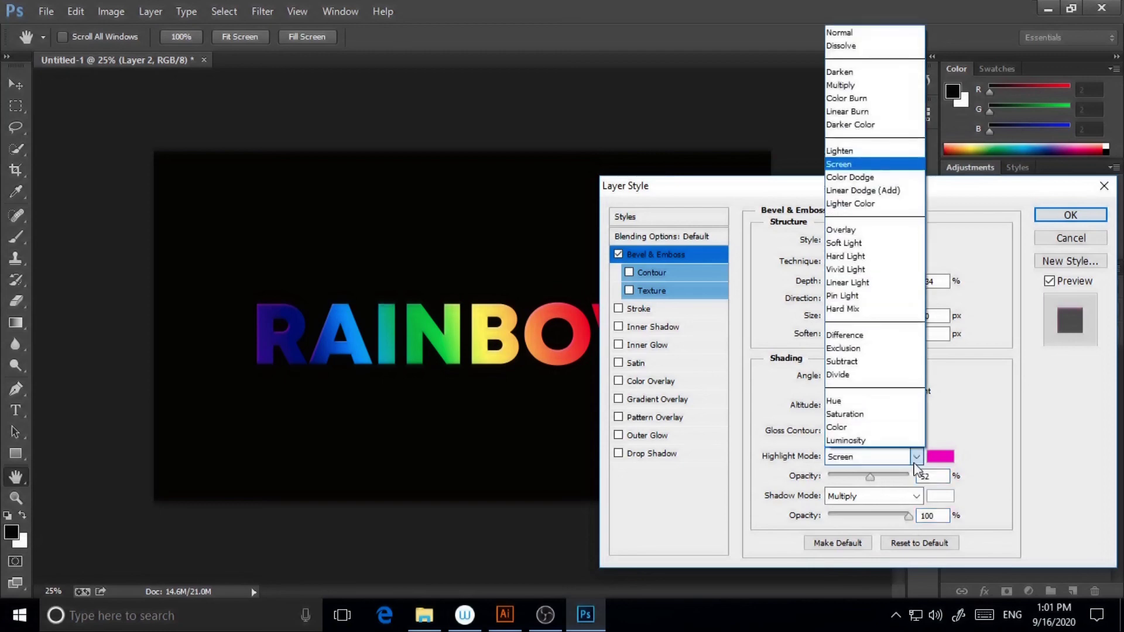
click(857, 232)
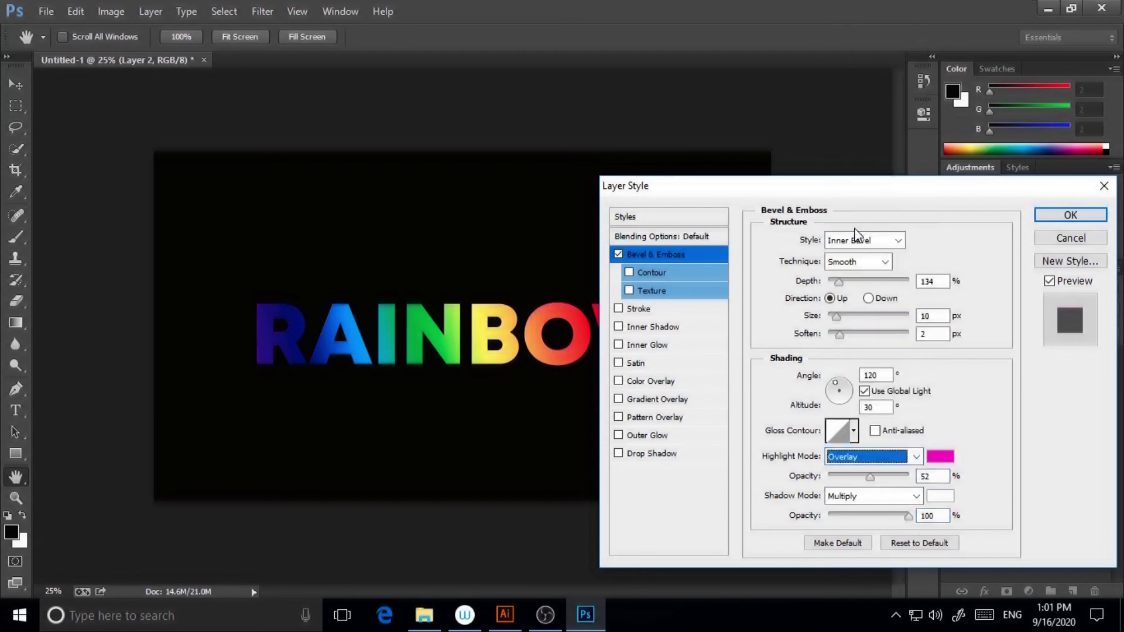
click(914, 457)
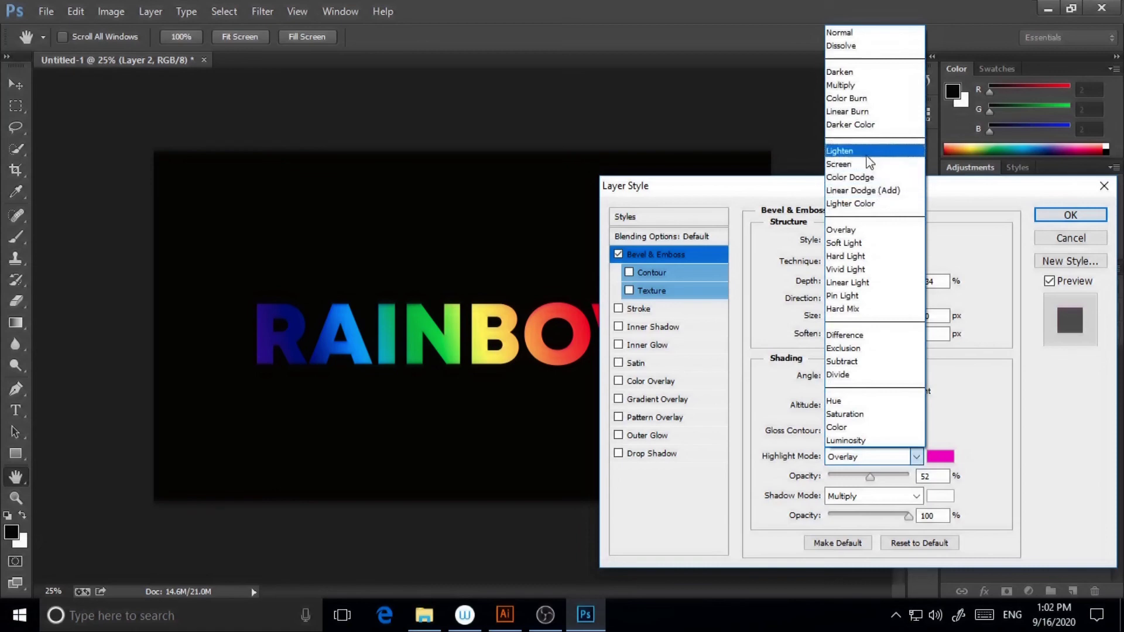
click(866, 151)
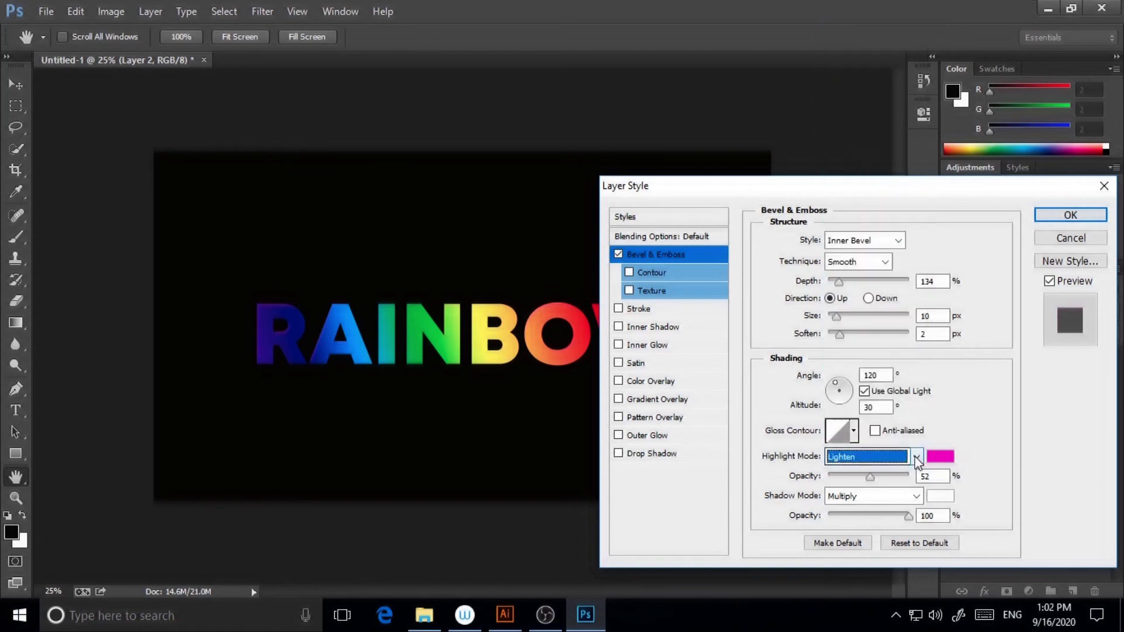
mouse_move(901, 188)
mouse_down()
mouse_move(1029, 179)
mouse_move(890, 177)
mouse_up()
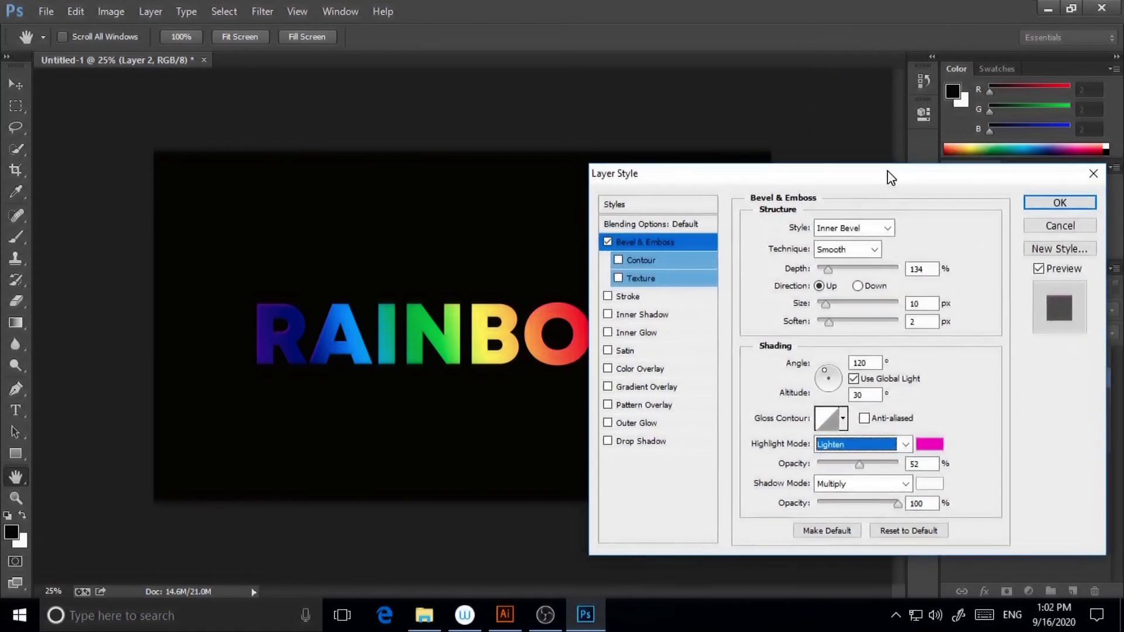
click(906, 445)
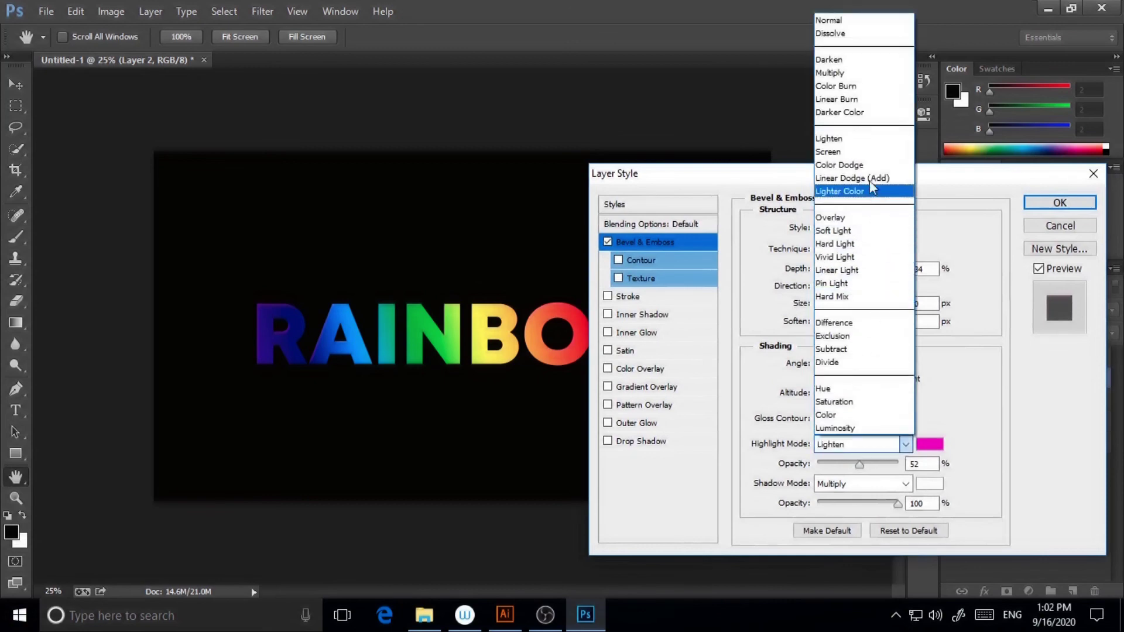
click(871, 154)
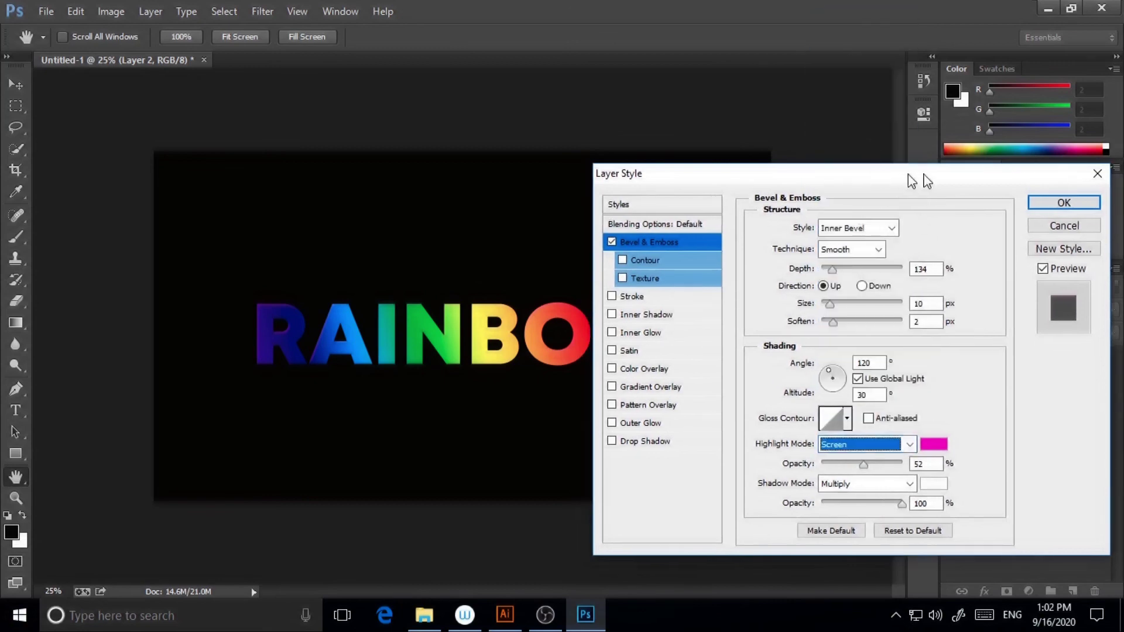
drag(918, 178, 808, 237)
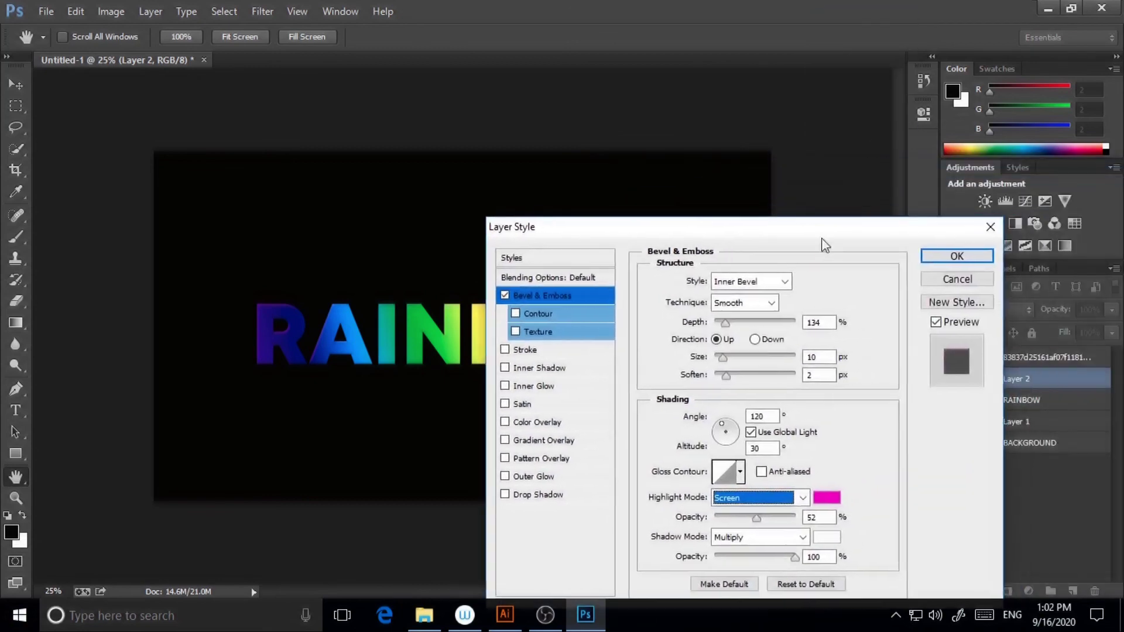
click(957, 255)
key(v)
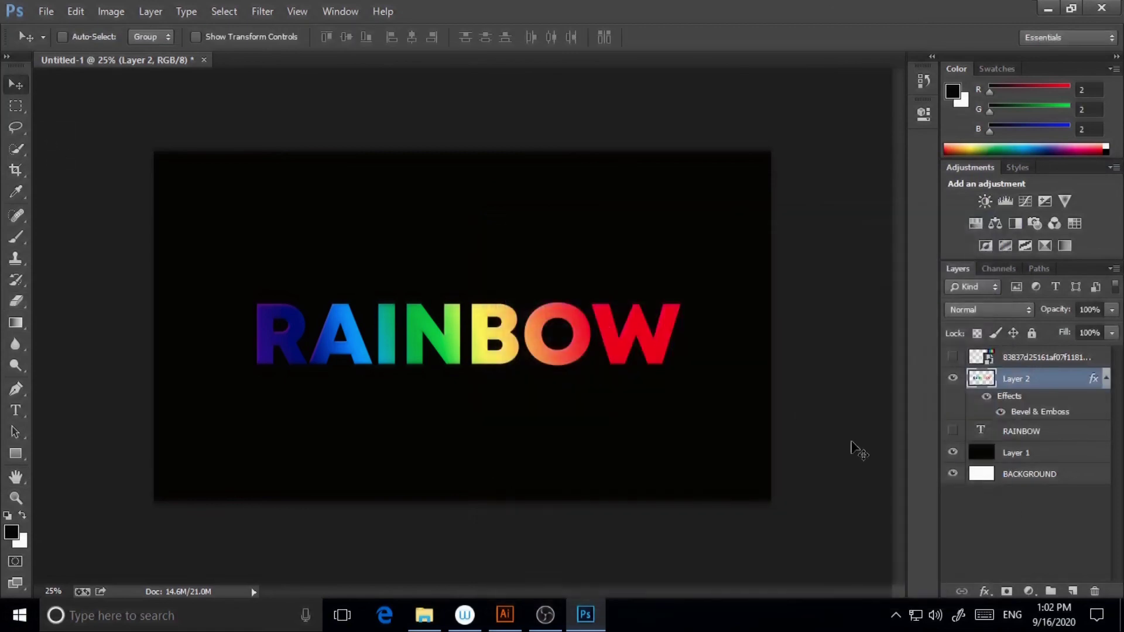
Nudge the beveled RAINBOW lettering a few pixels right with Shift+Right.
key(shift+Right)
key(shift+Right)
key(shift+Right)
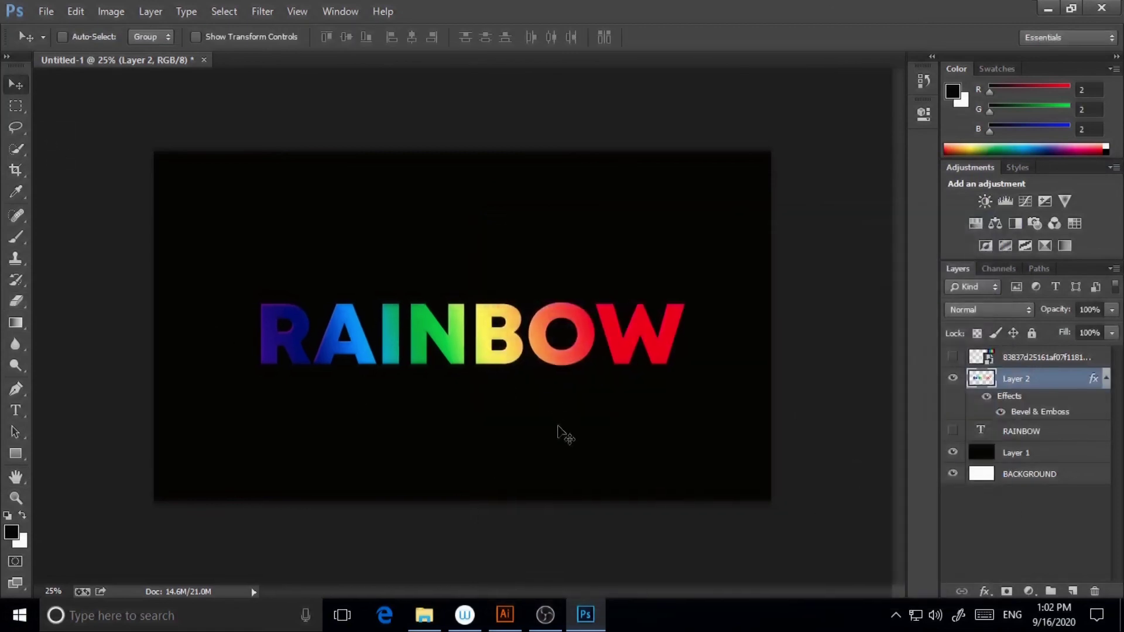